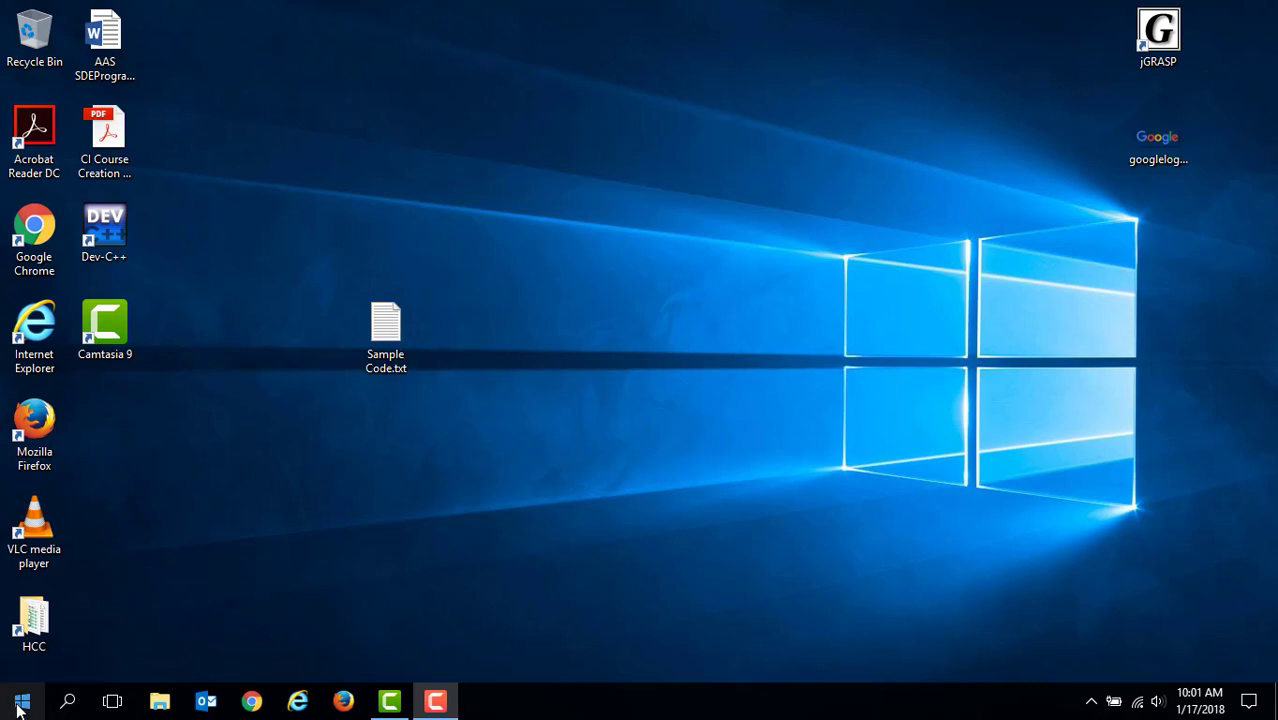
Step: Search Windows for "visual" to look for an installed copy of Visual Studio
left_click(20, 705)
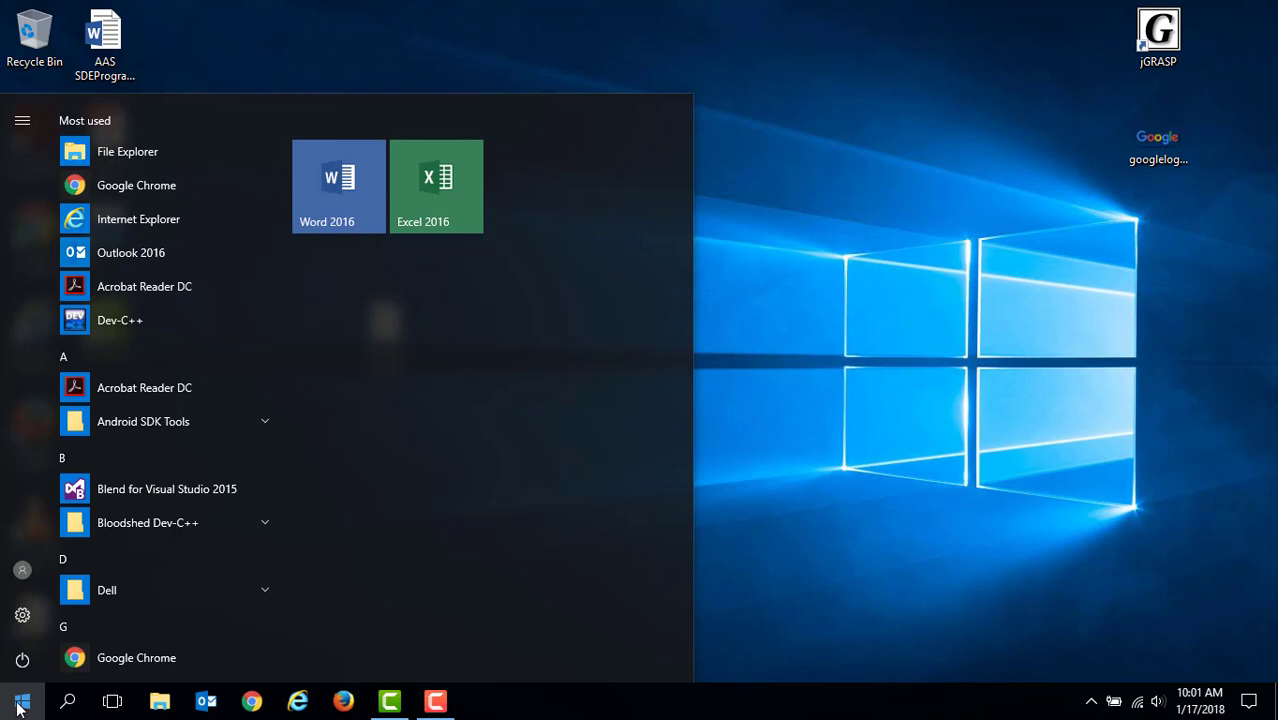
left_click(67, 701)
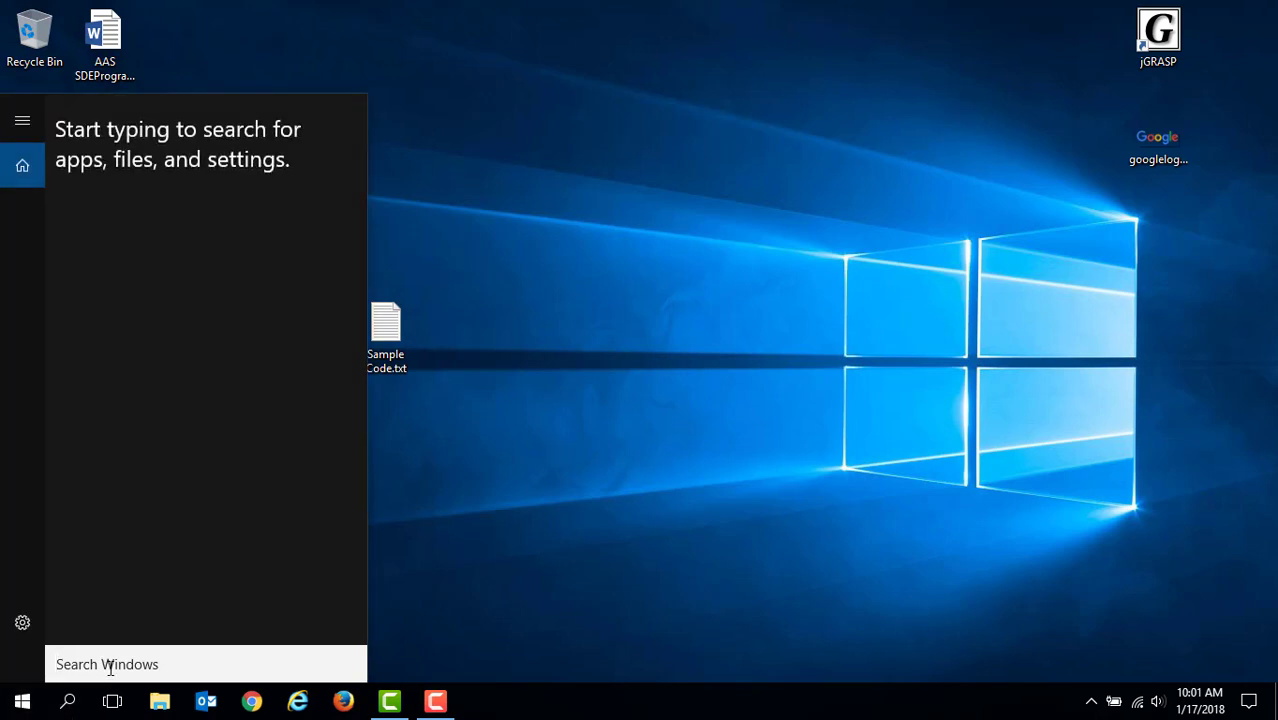
type("visual")
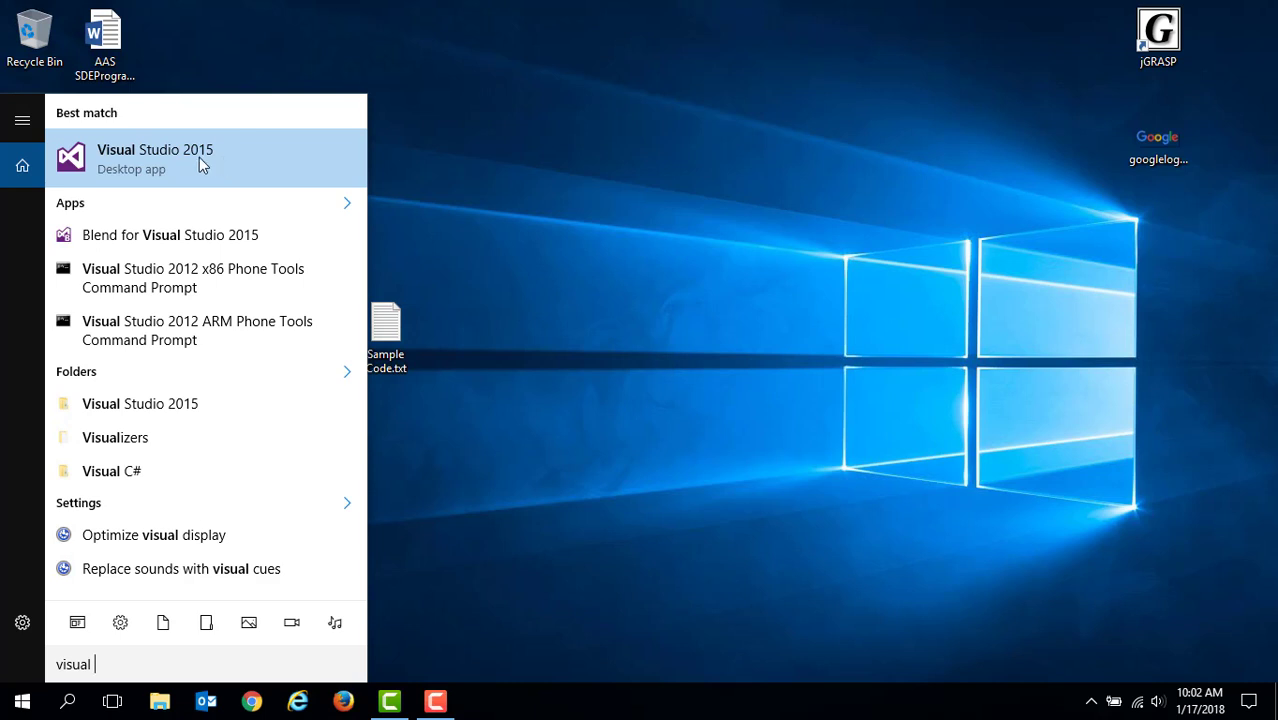
Step: Switch to Internet Explorer and search the web for "visual studio download"
left_click(297, 701)
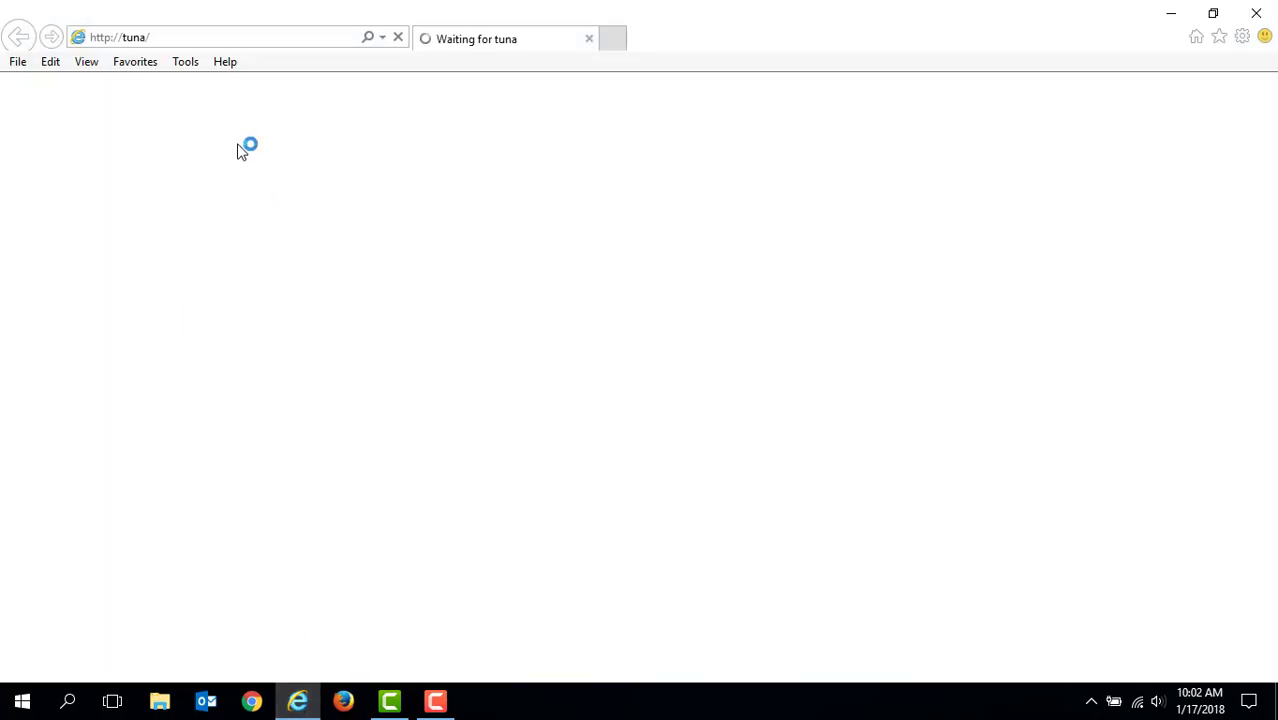
left_click(155, 38)
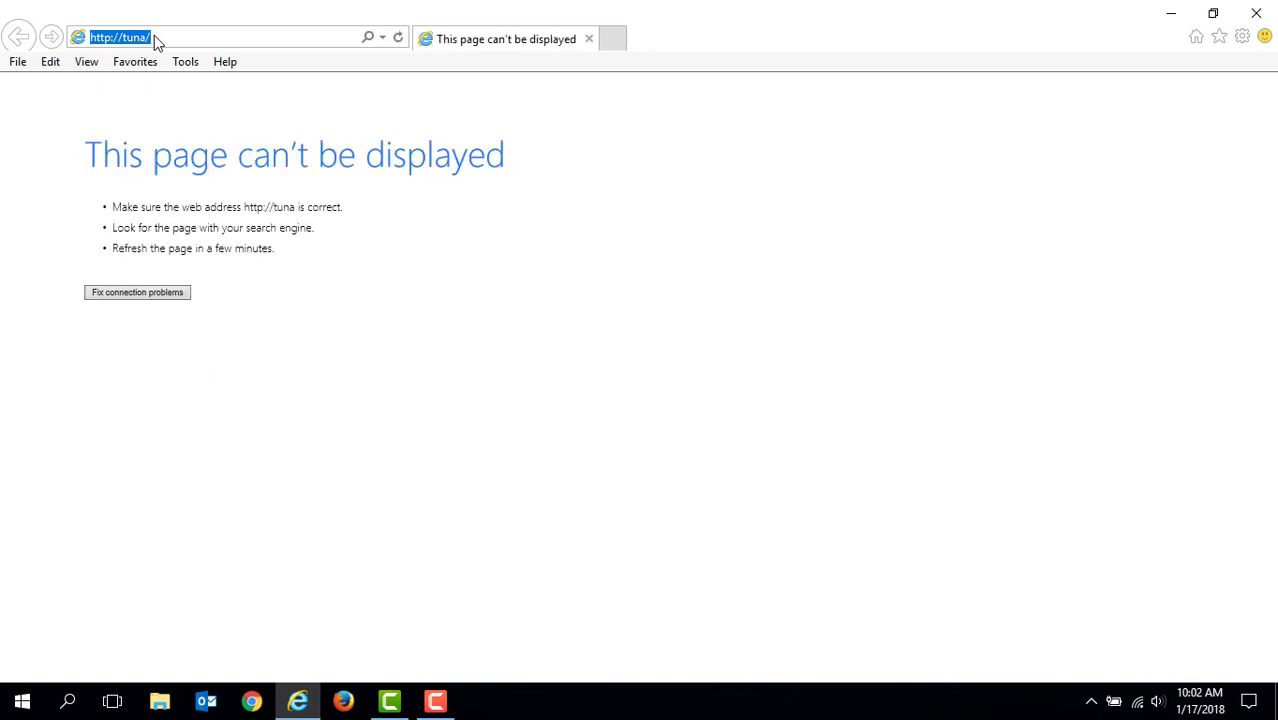
type("vis")
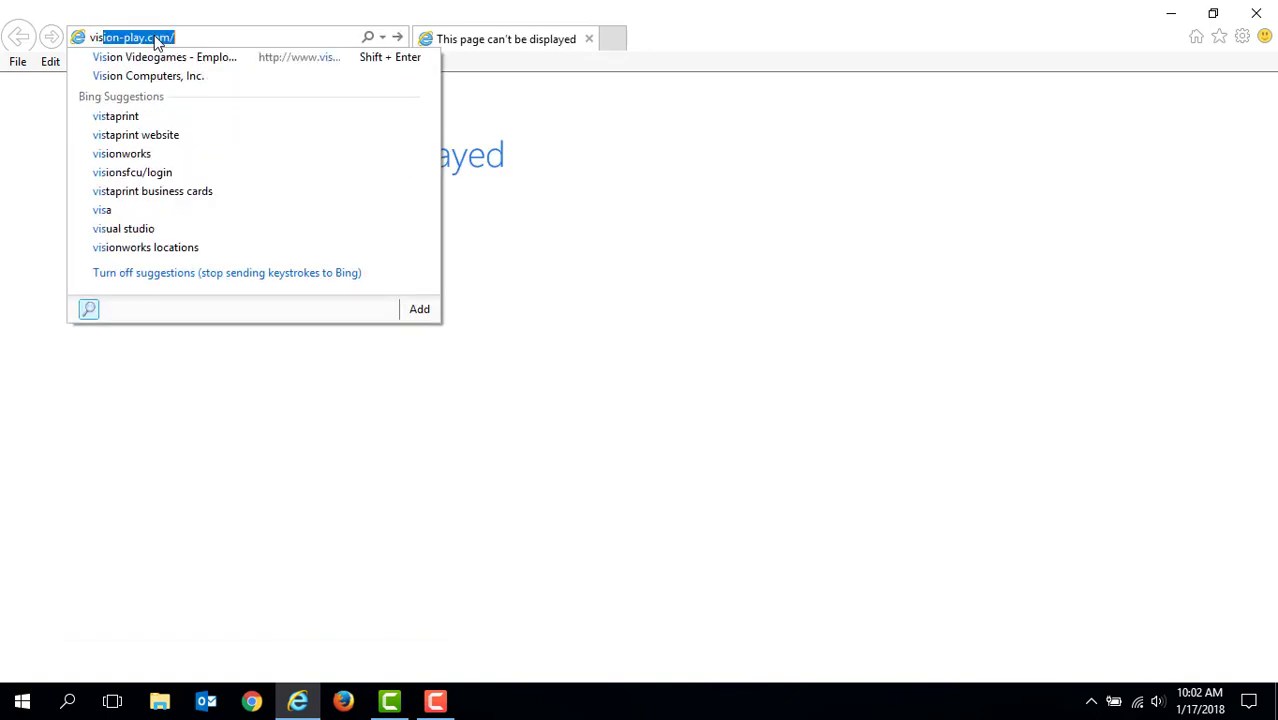
type("ual studio")
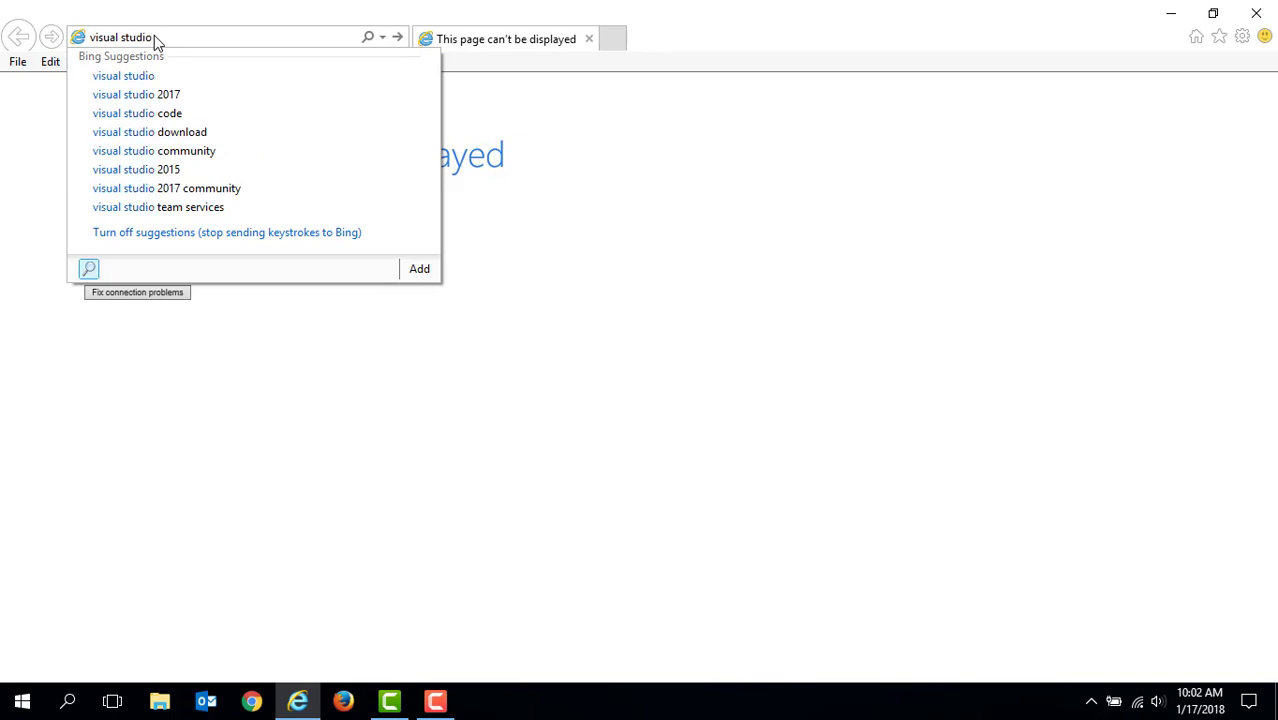
type(" downlo")
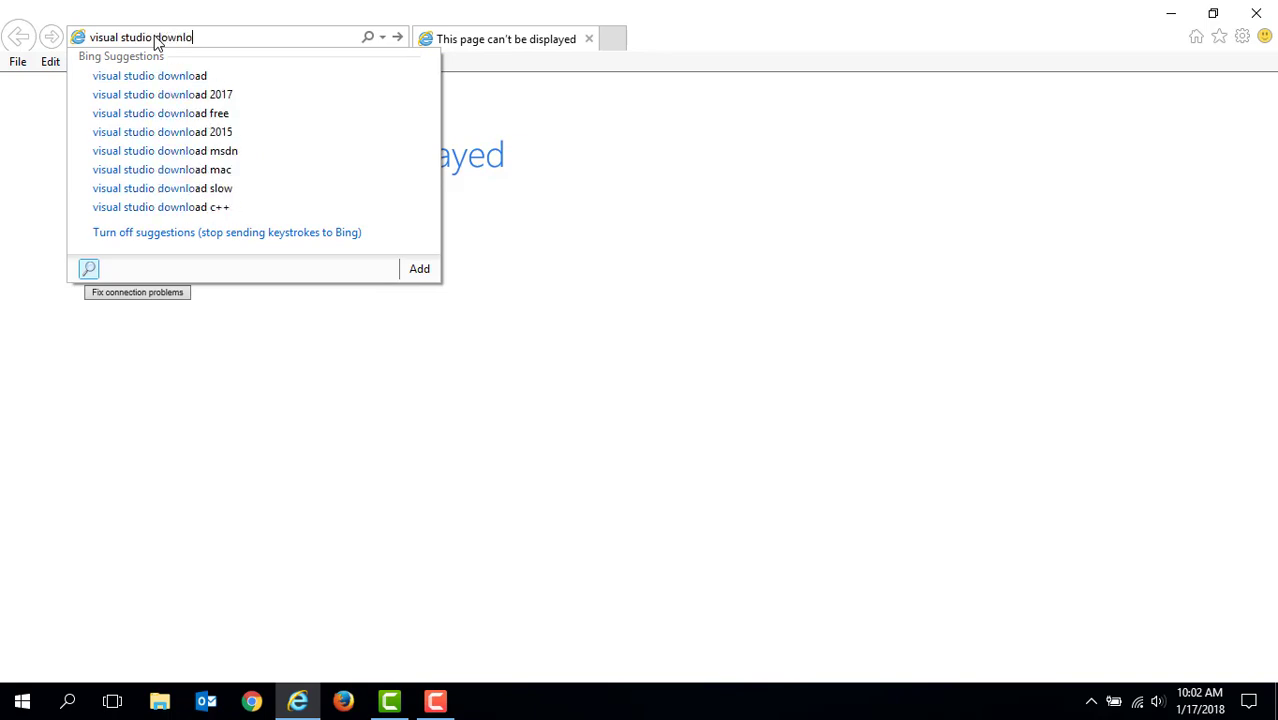
type("ad")
key("Return")
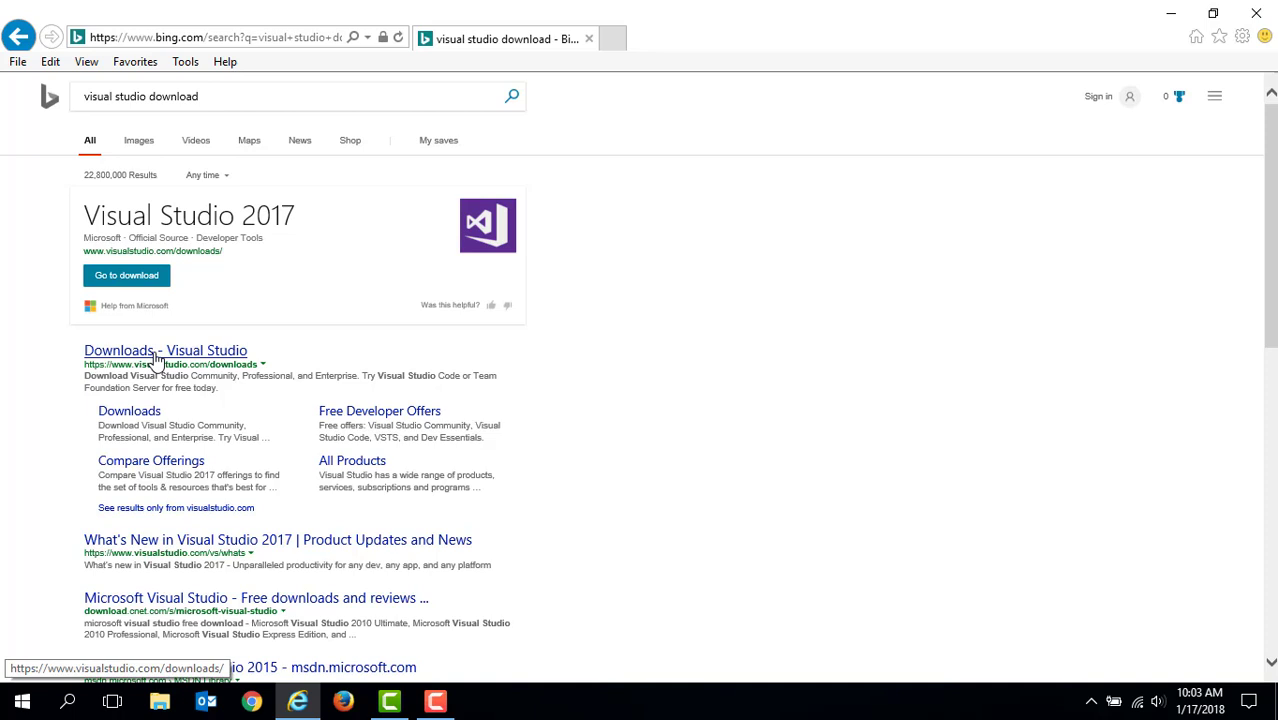
Step: Go to the official Visual Studio downloads page, then download the free Visual Studio Community 2017 installer and run it
left_click(120, 279)
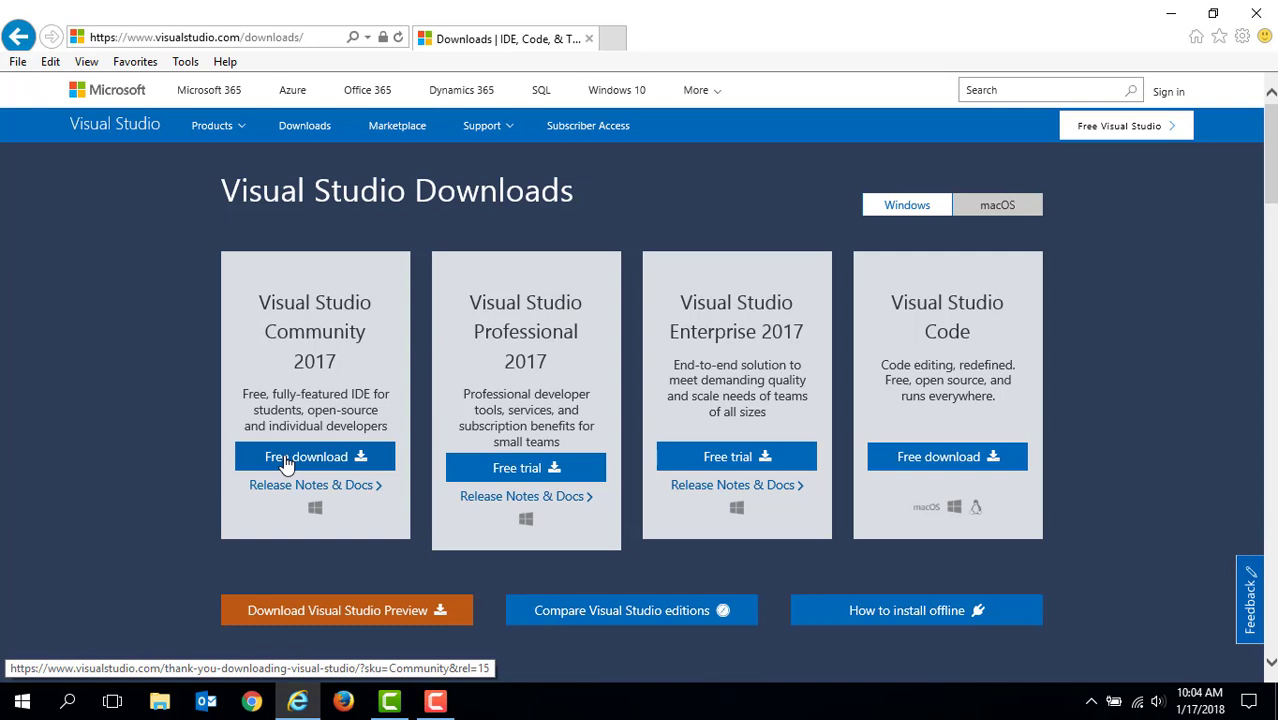
mouse_move(428, 622)
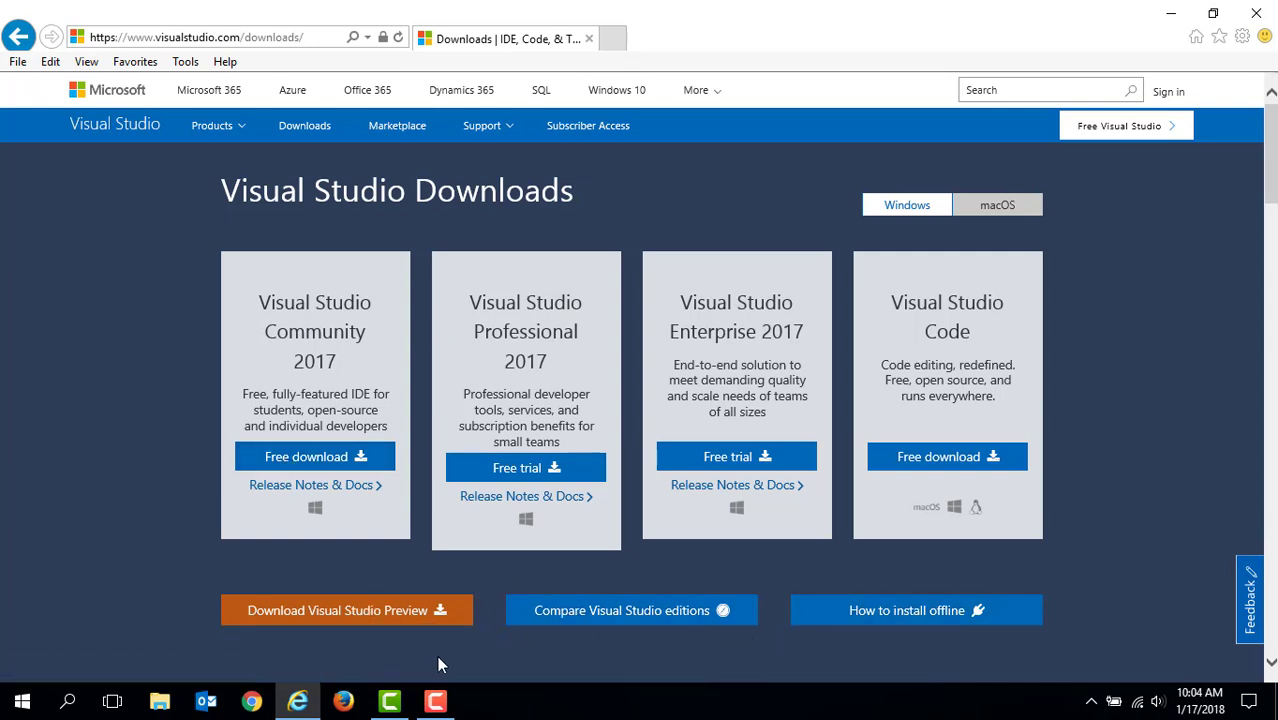
mouse_move(362, 624)
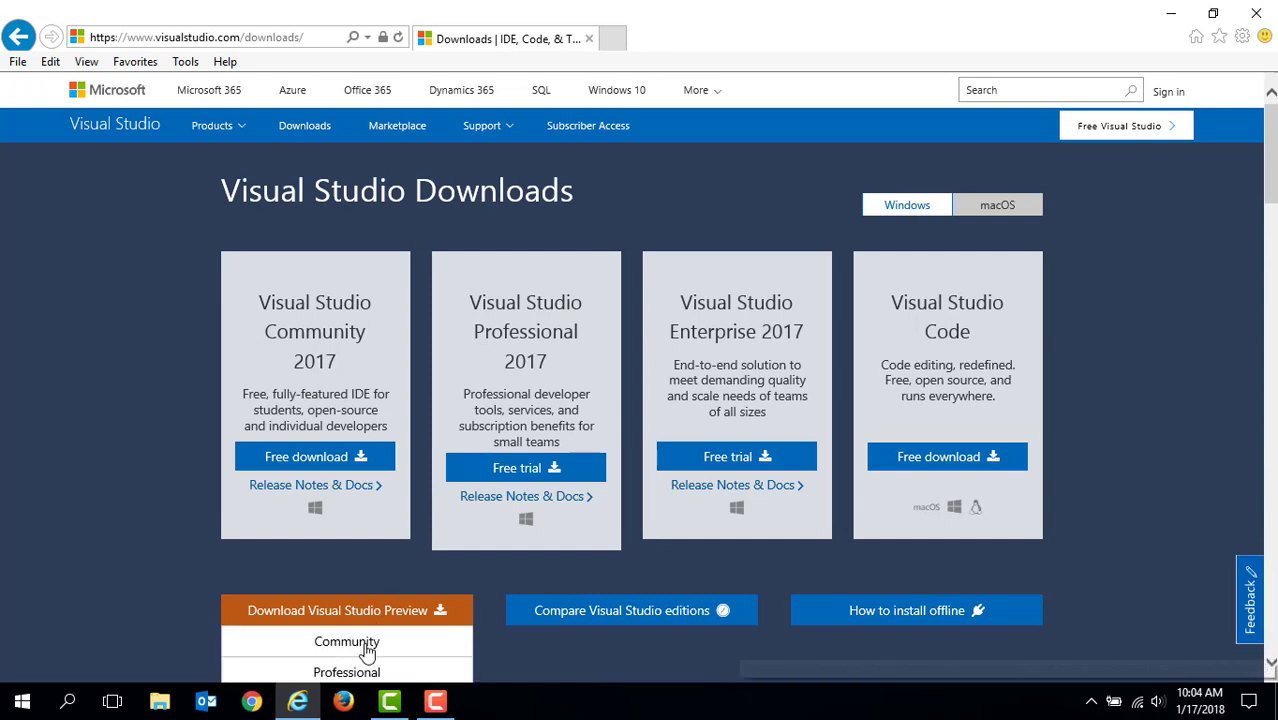
left_click(323, 464)
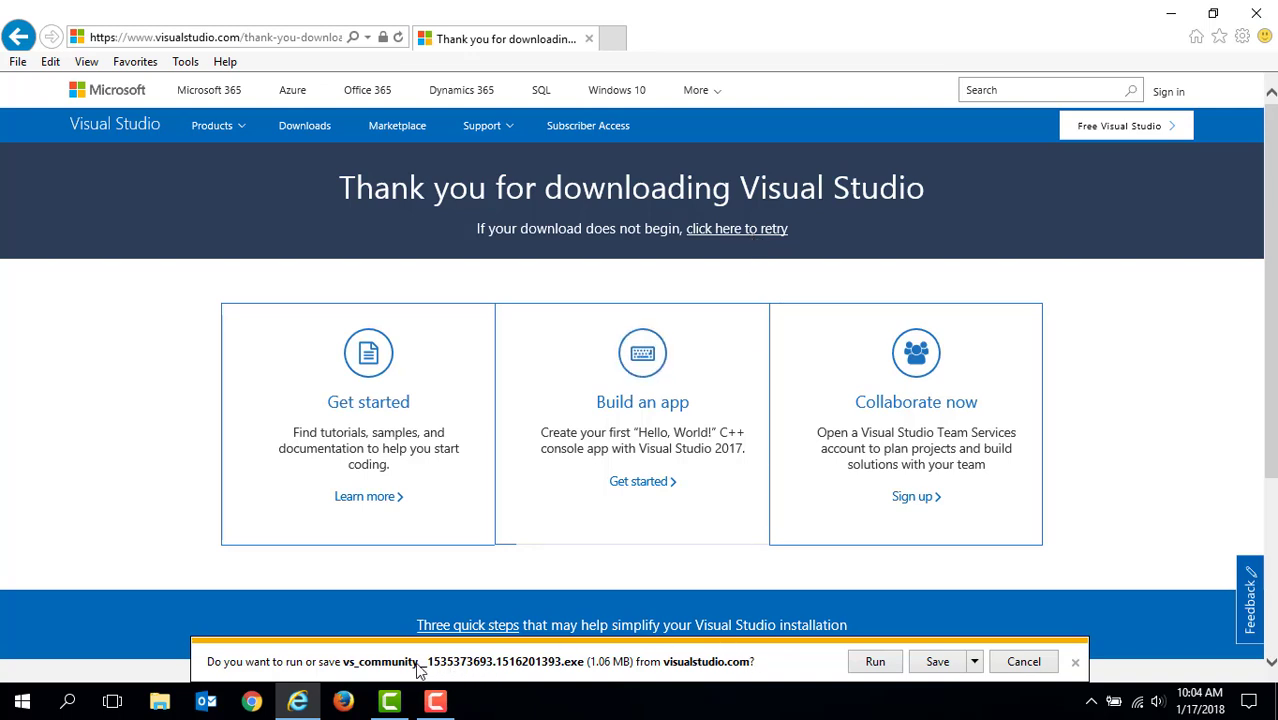
left_click(868, 672)
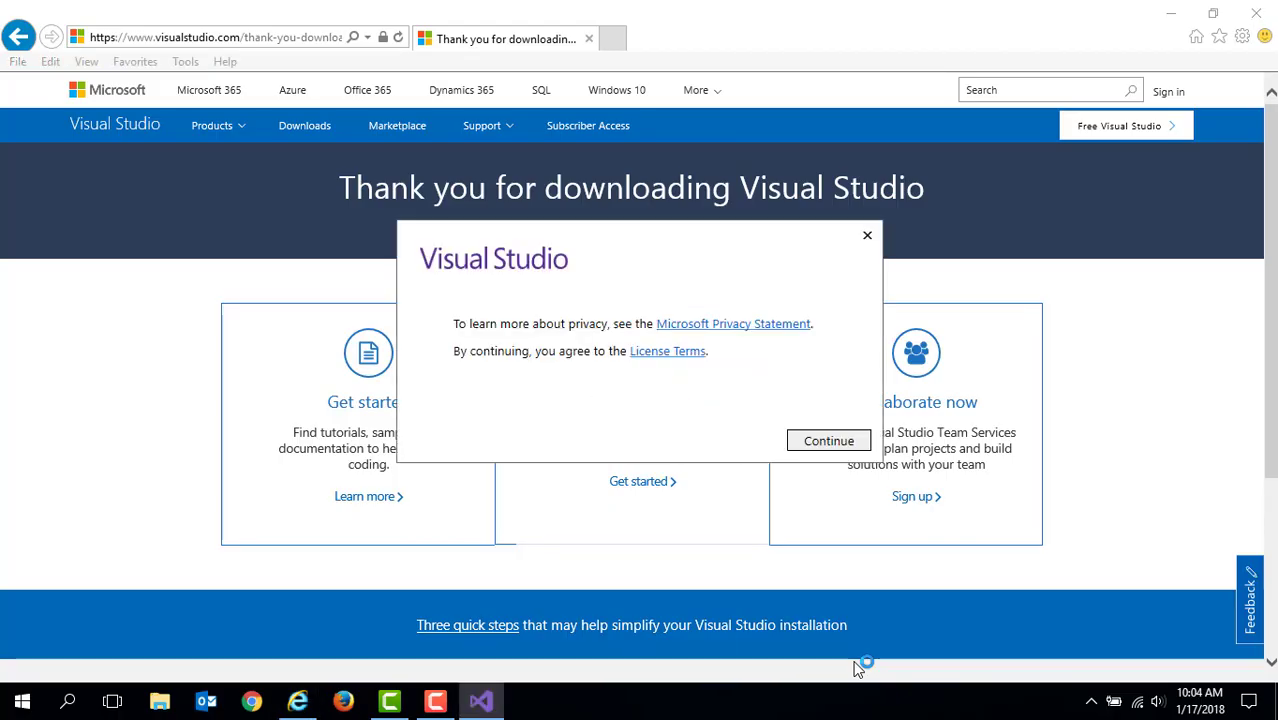
Step: Read through the installer's License Terms in the browser and close all browser tabs
left_click(650, 353)
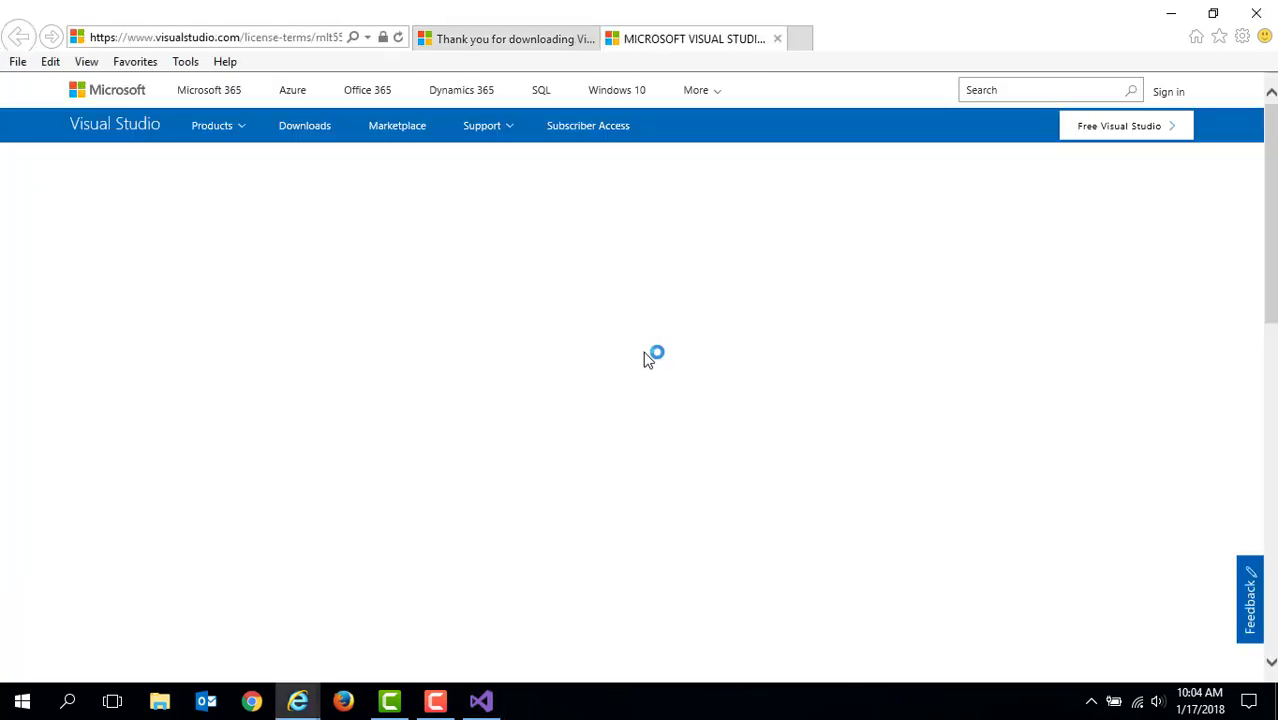
scroll(679, 456, "down", 4)
scroll(670, 489, "down", 10)
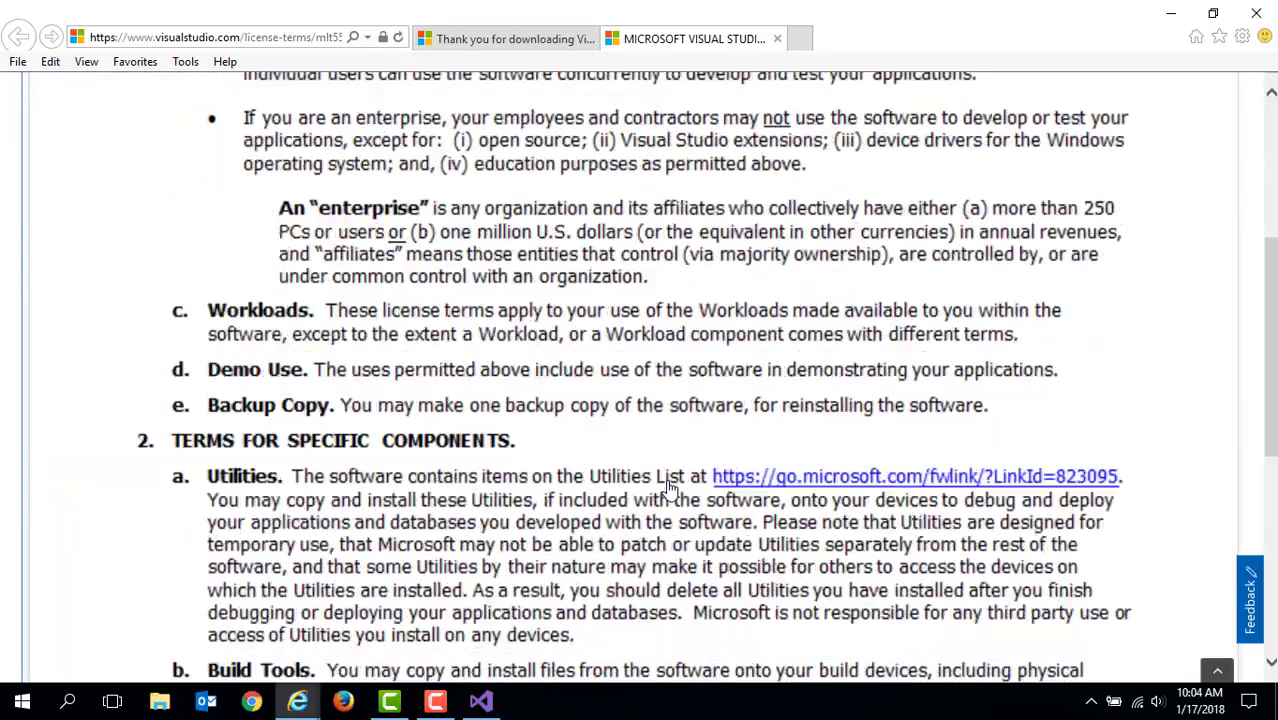
scroll(670, 489, "down", 8)
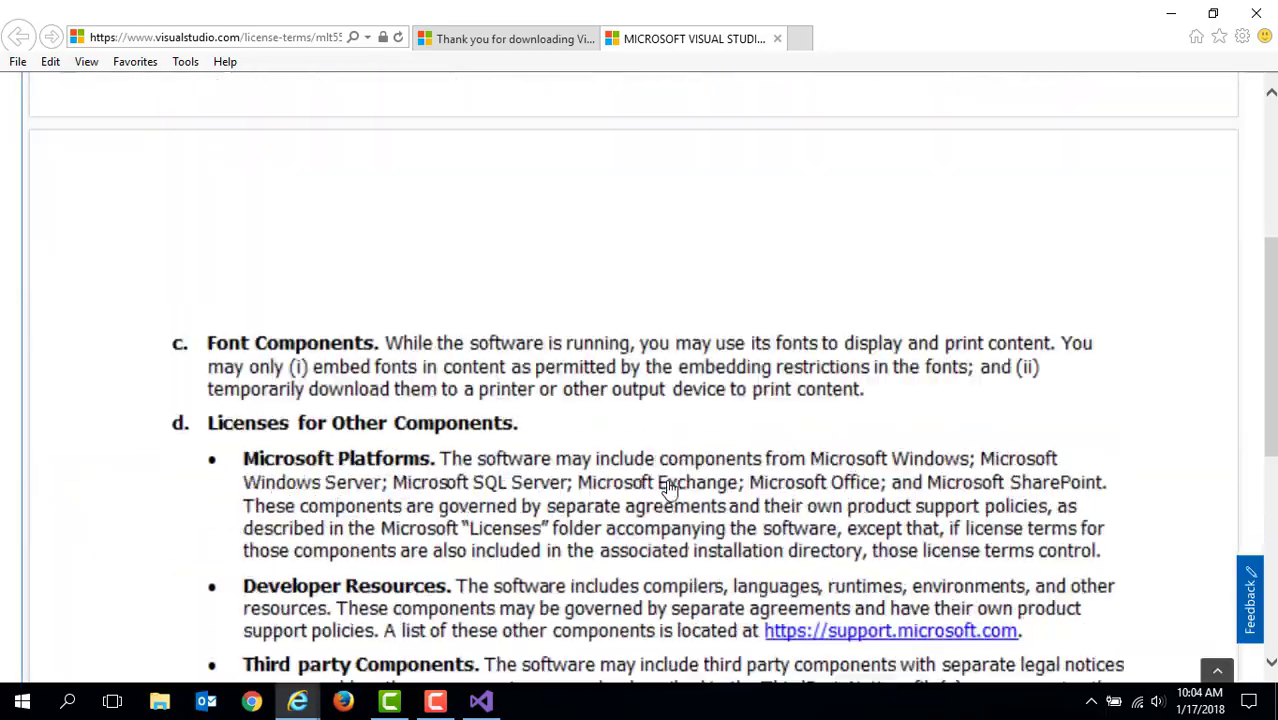
scroll(670, 489, "down", 10)
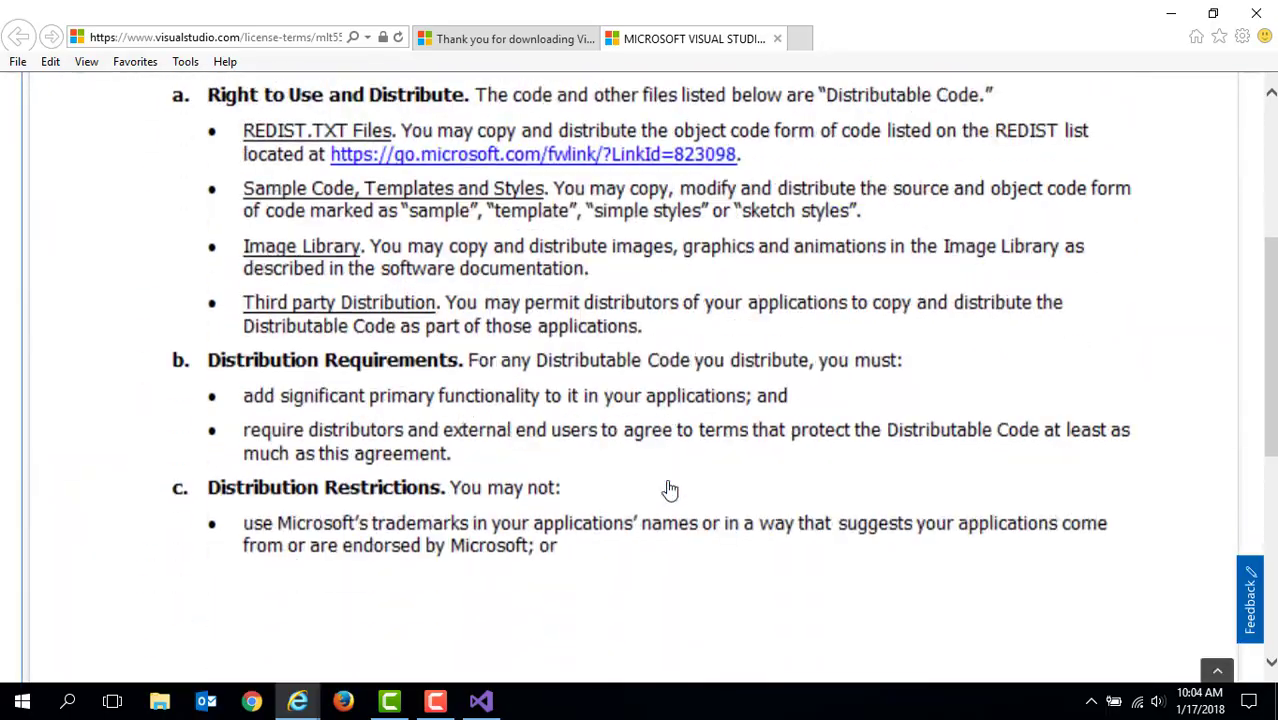
scroll(670, 489, "down", 10)
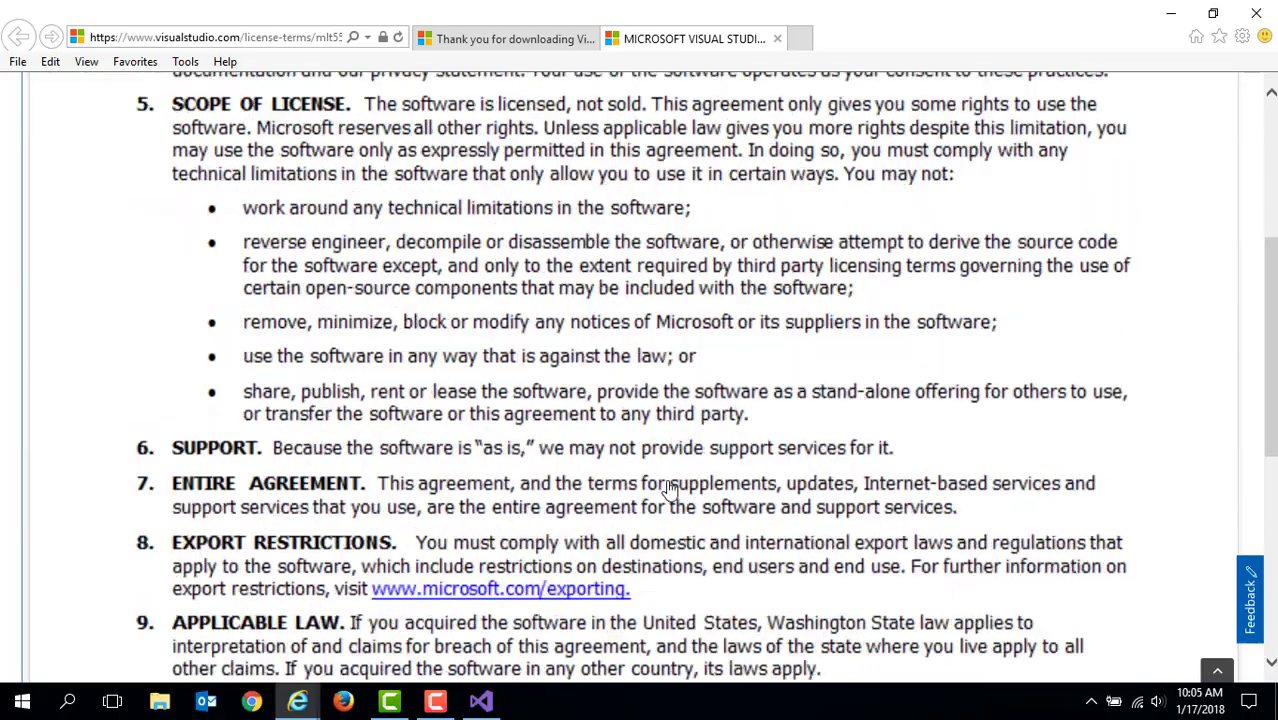
scroll(670, 489, "down", 10)
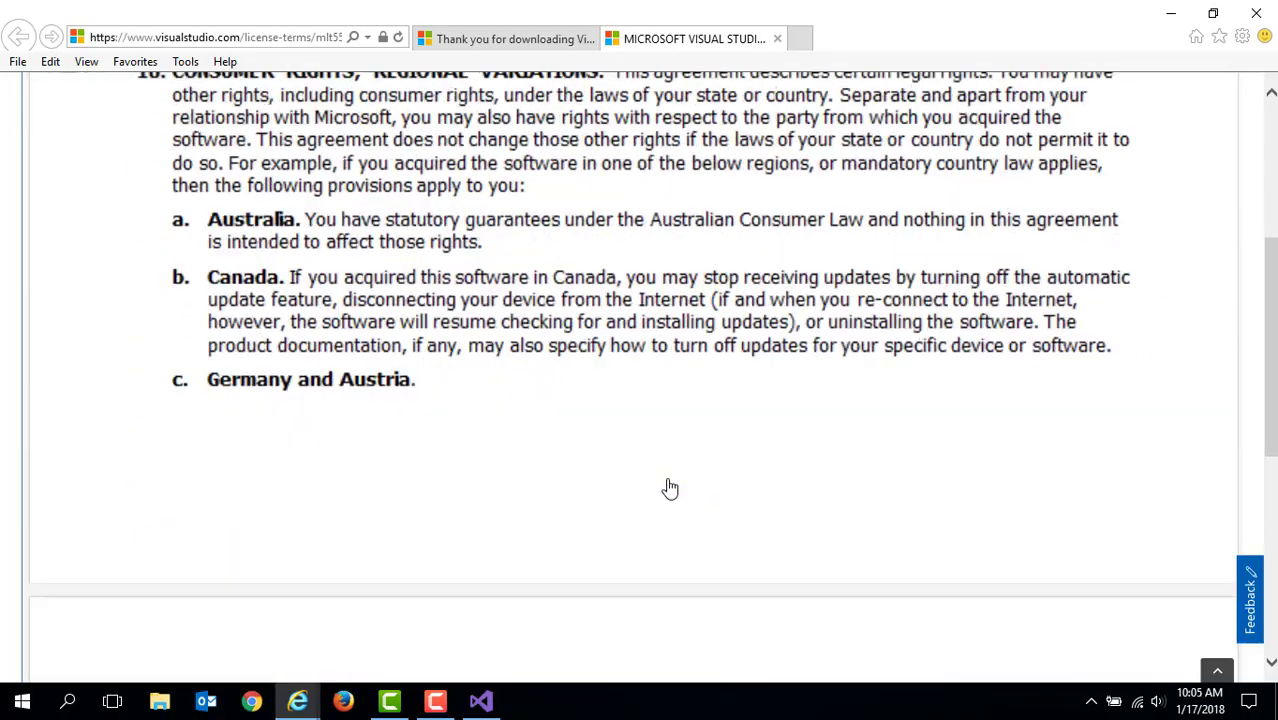
scroll(670, 489, "down", 5)
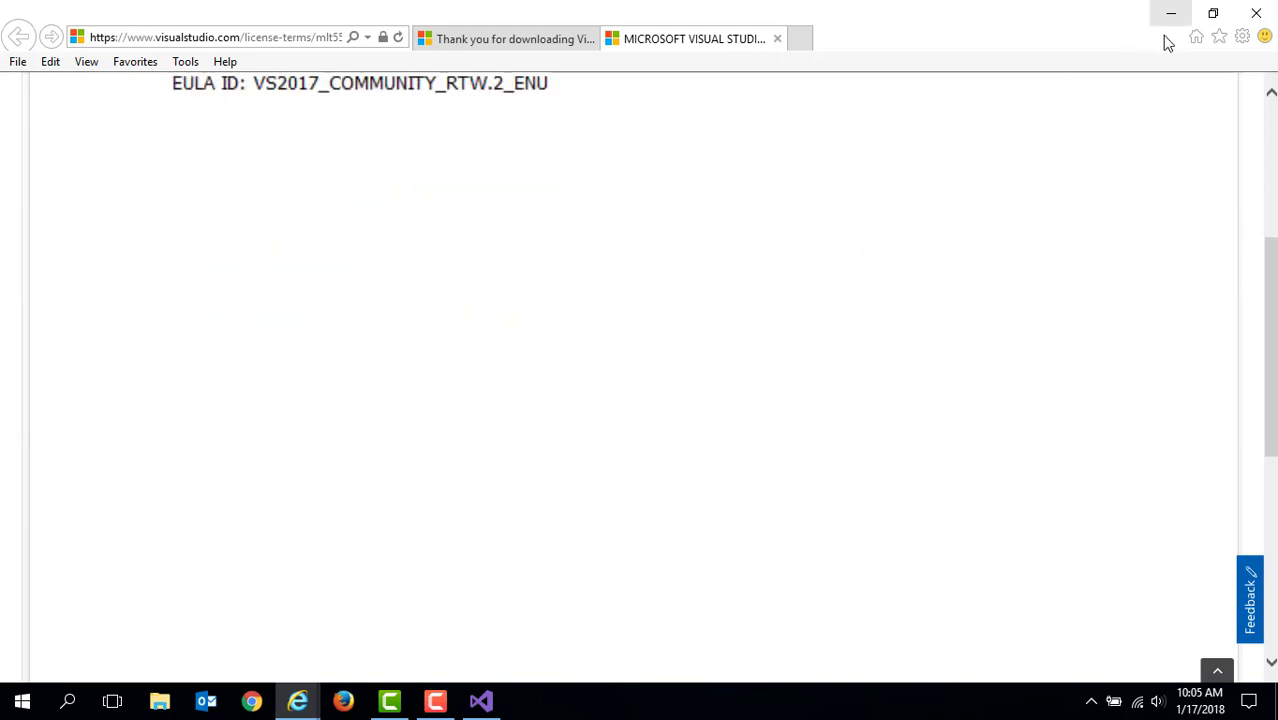
left_click(1243, 12)
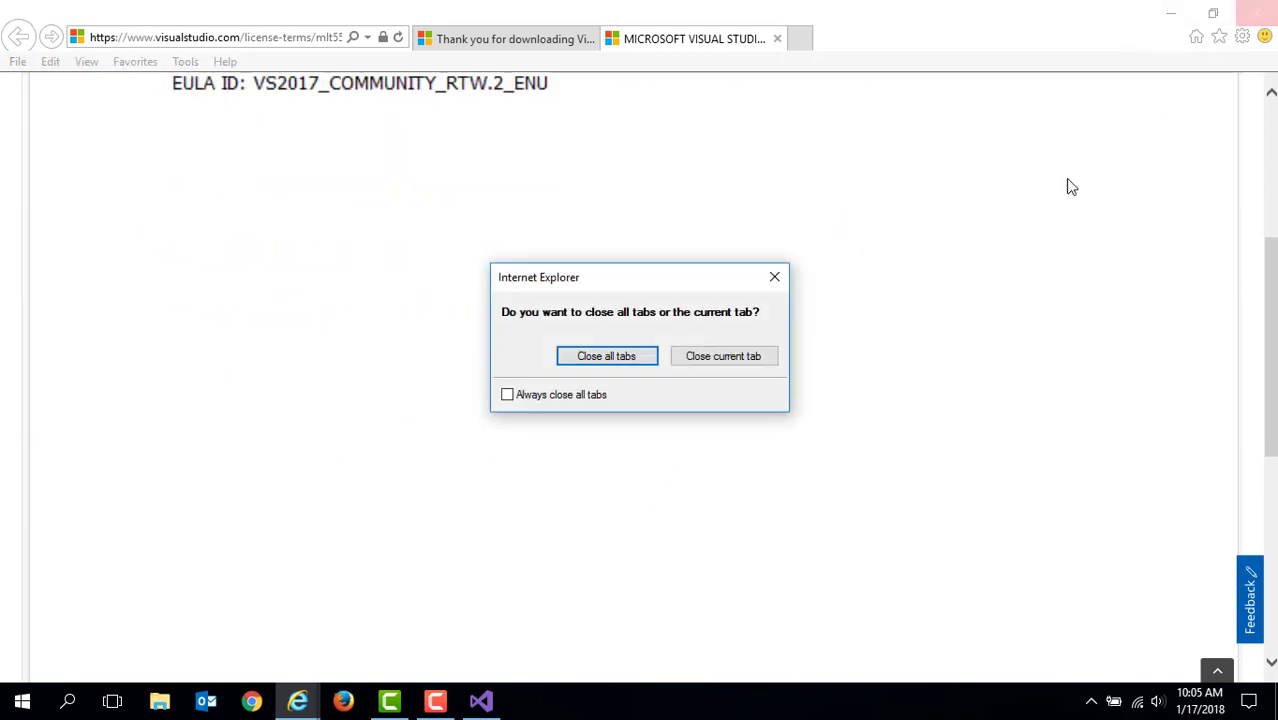
left_click(646, 358)
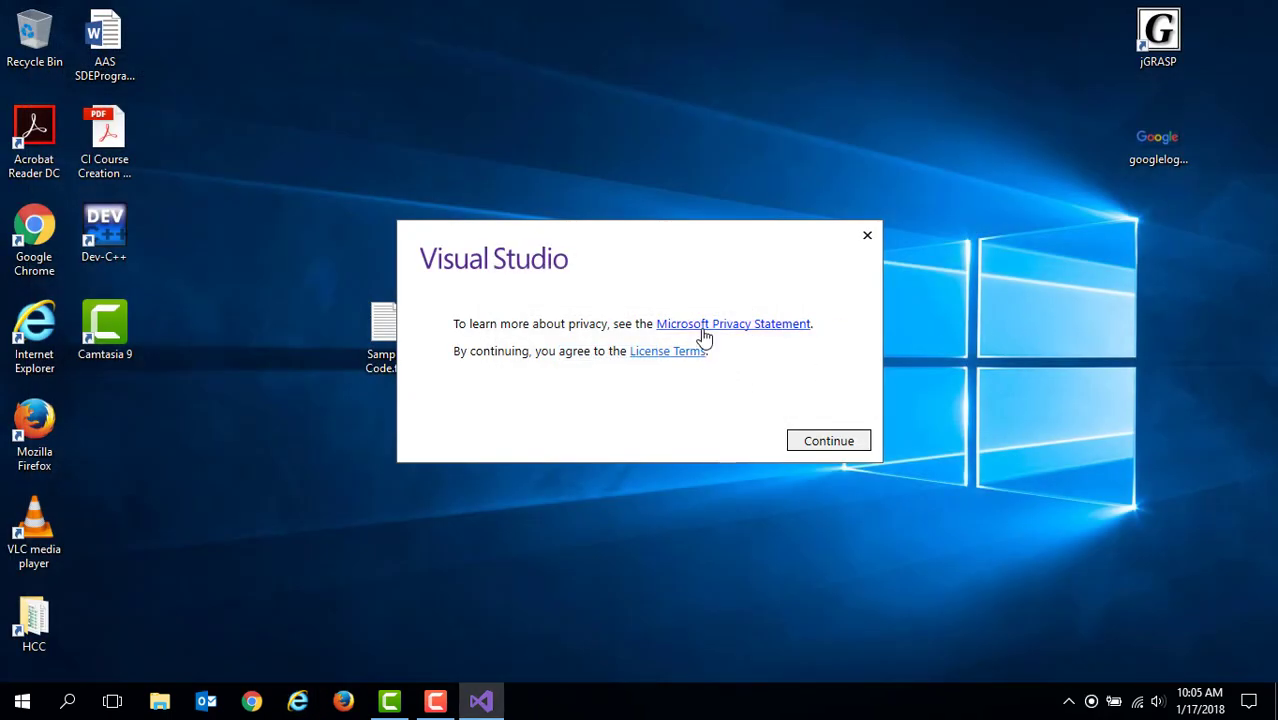
Step: Continue the setup and select the Python development workload with Python 2 64-bit, Python 3 32-bit and Python 2 32-bit added
left_click(812, 449)
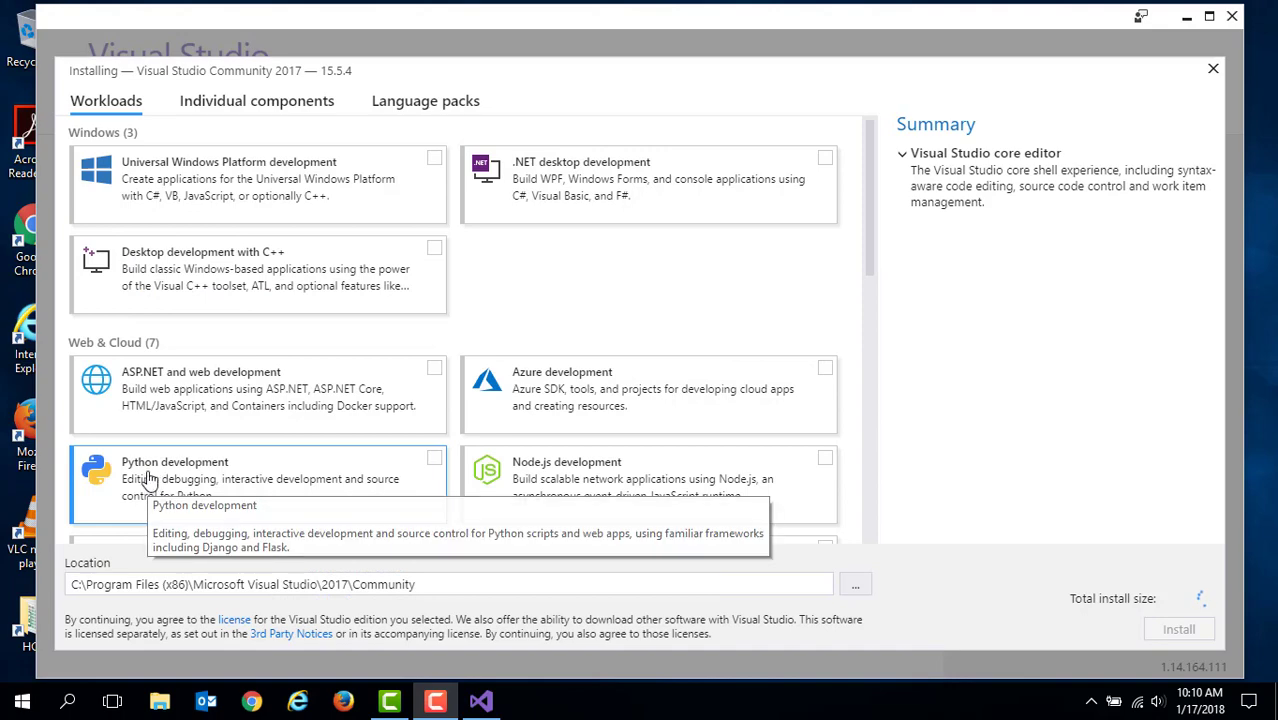
left_click(434, 459)
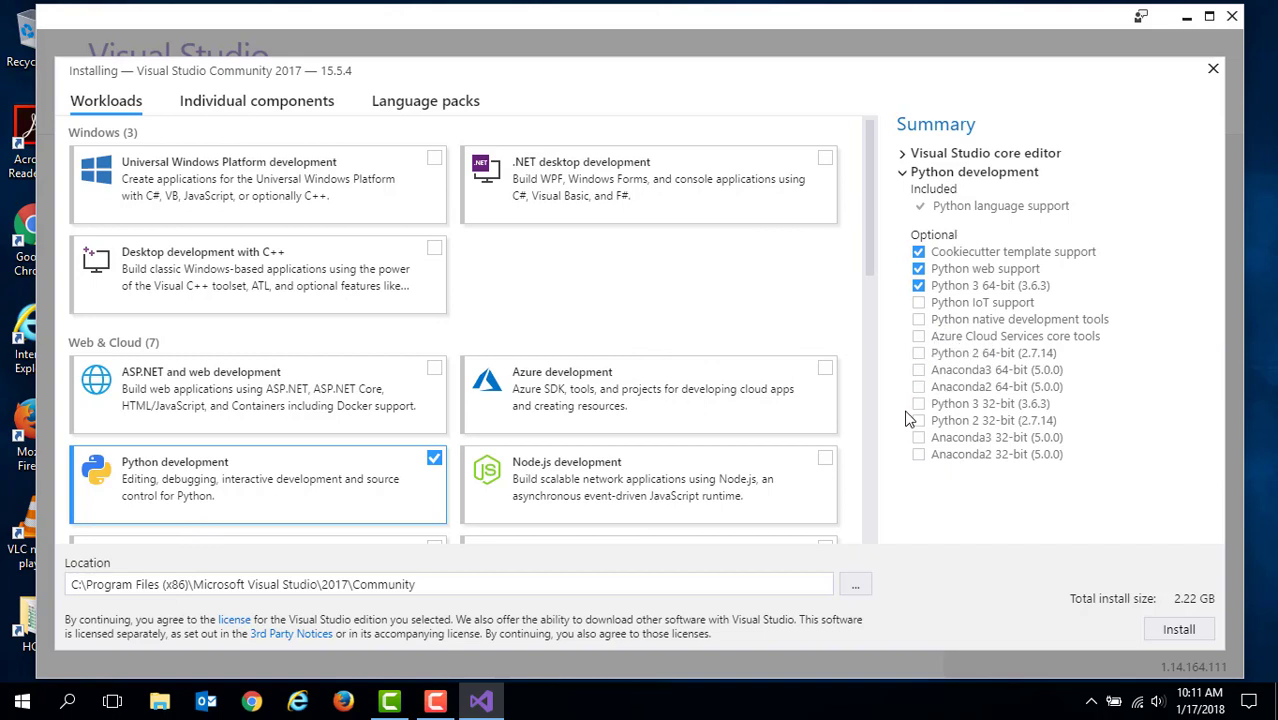
left_click(918, 357)
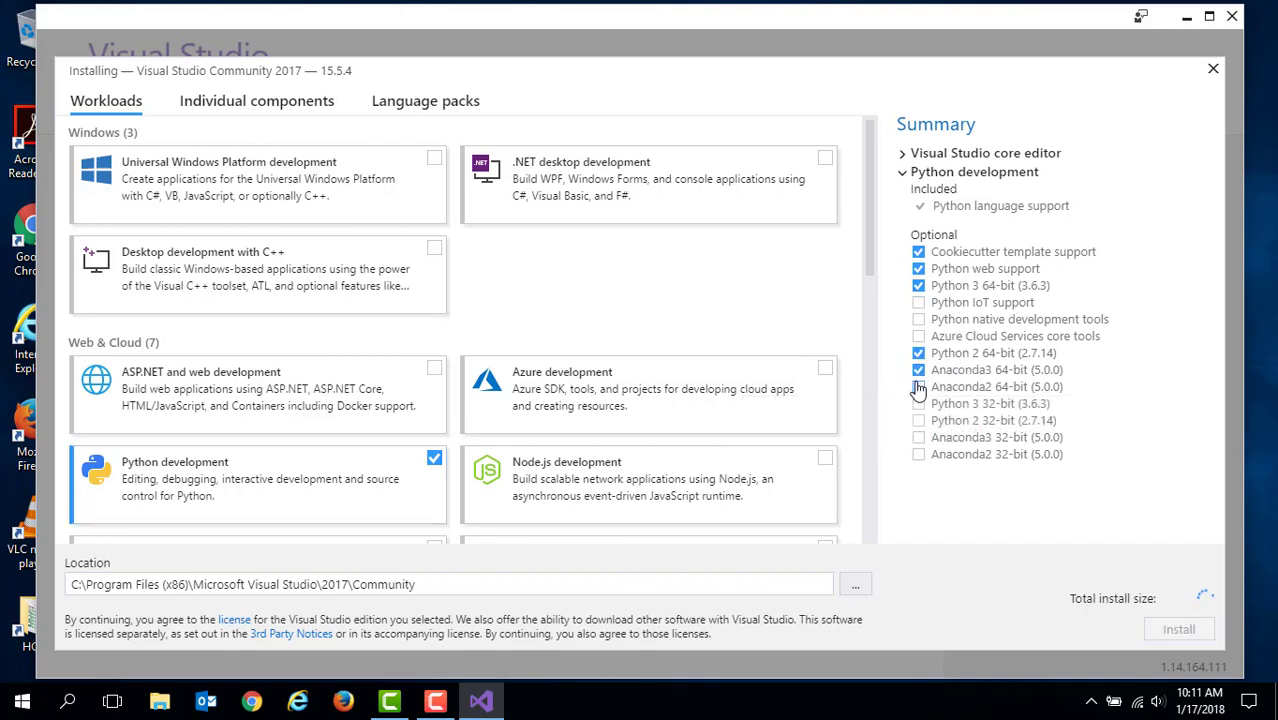
left_click(918, 406)
left_click(918, 422)
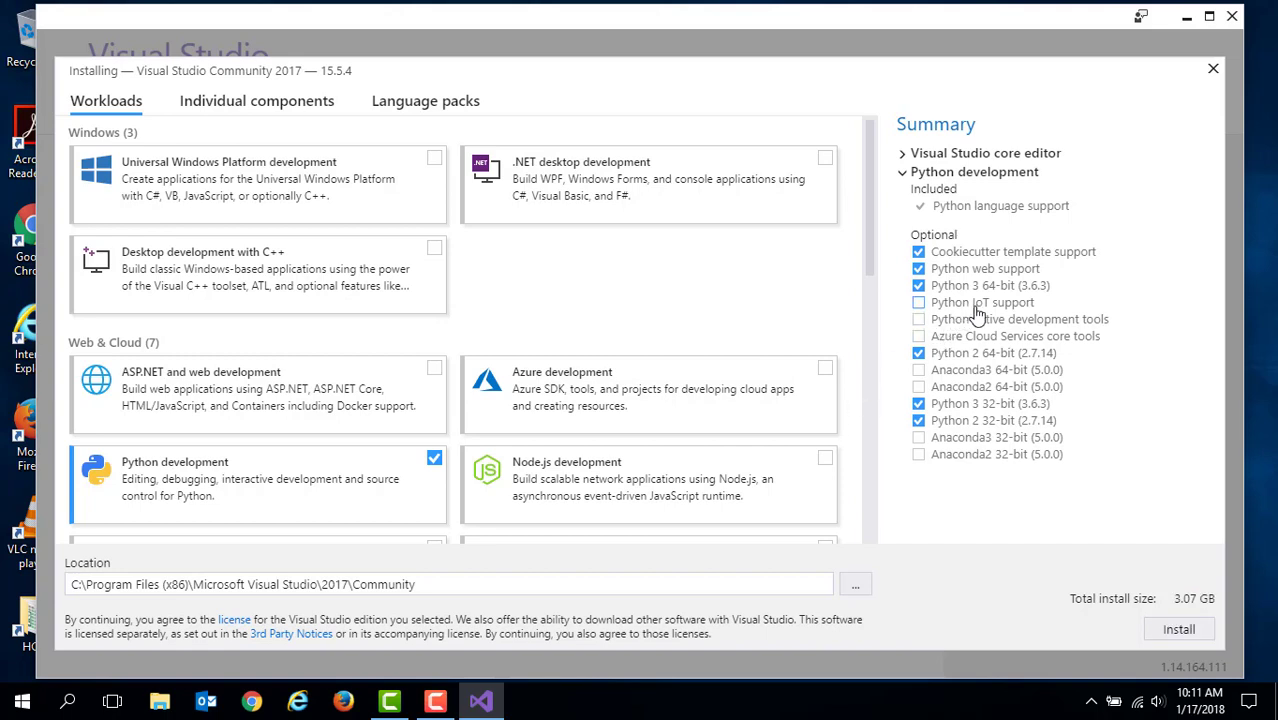
Step: Add Python IoT support, native development tools, Azure Cloud Services core tools, and the Anaconda2 and Anaconda3 64-bit and 32-bit components to the Python workload
left_click(920, 321)
left_click(919, 304)
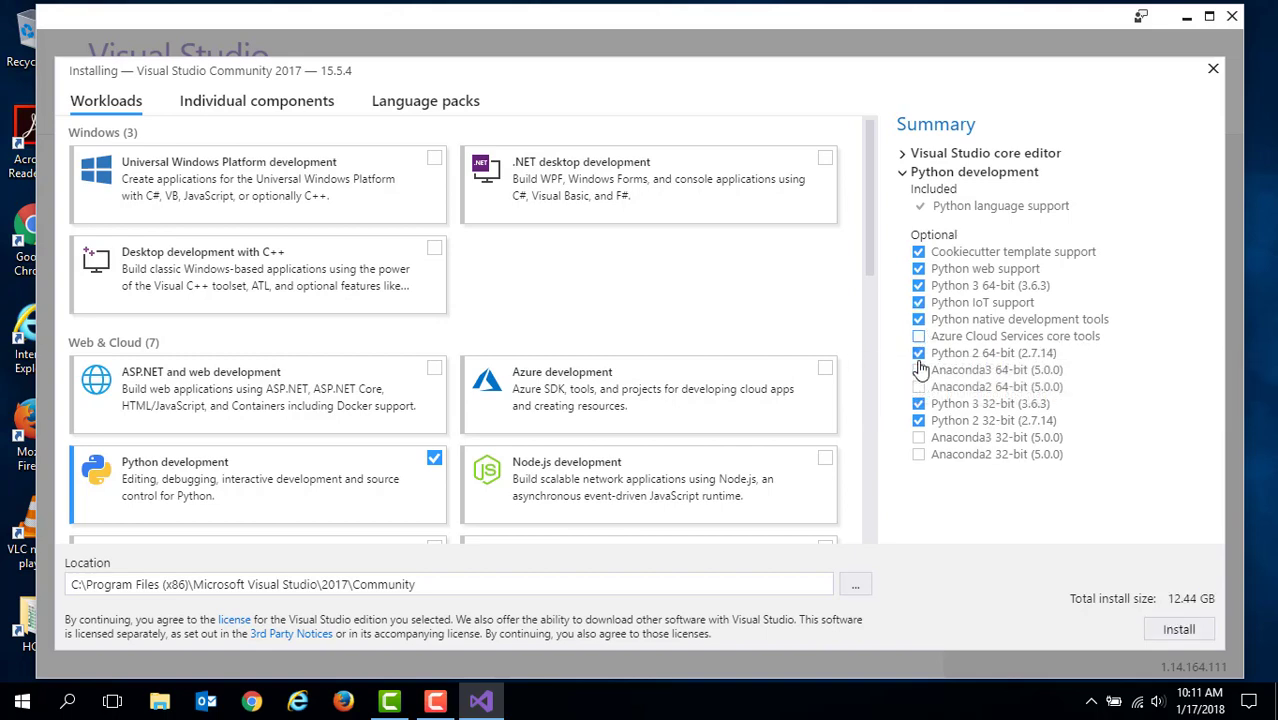
left_click(919, 455)
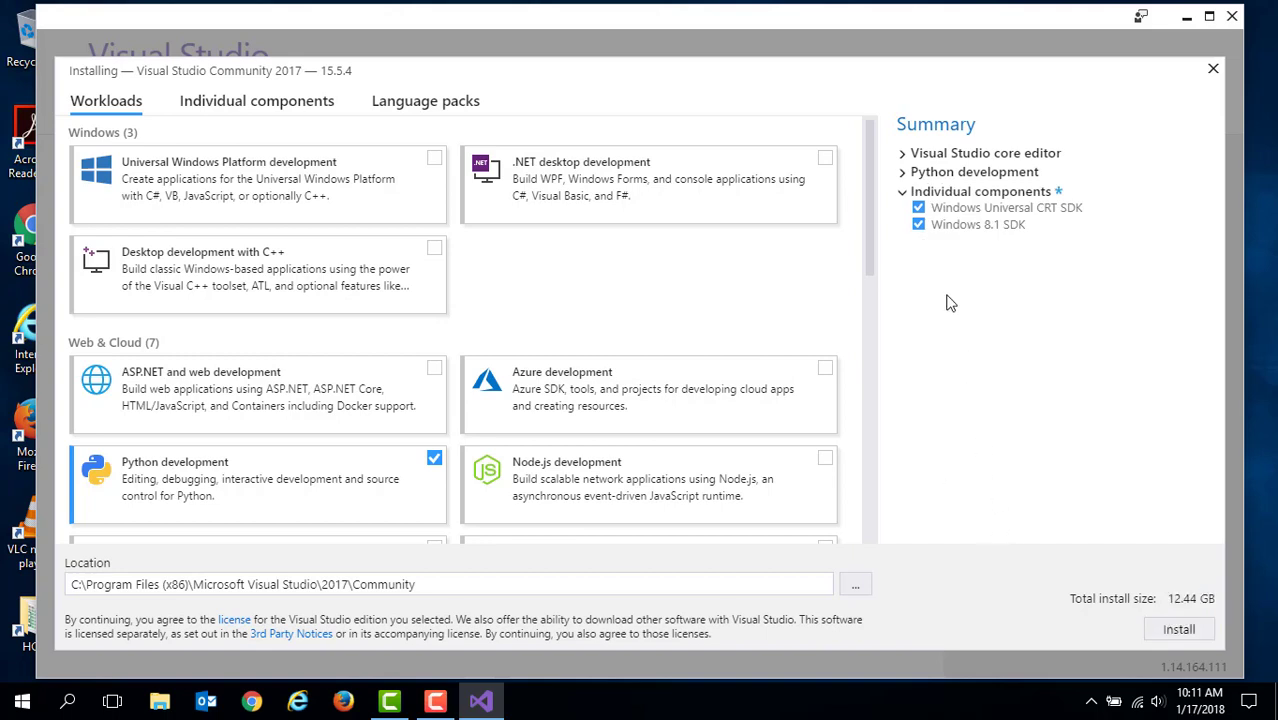
left_click(902, 172)
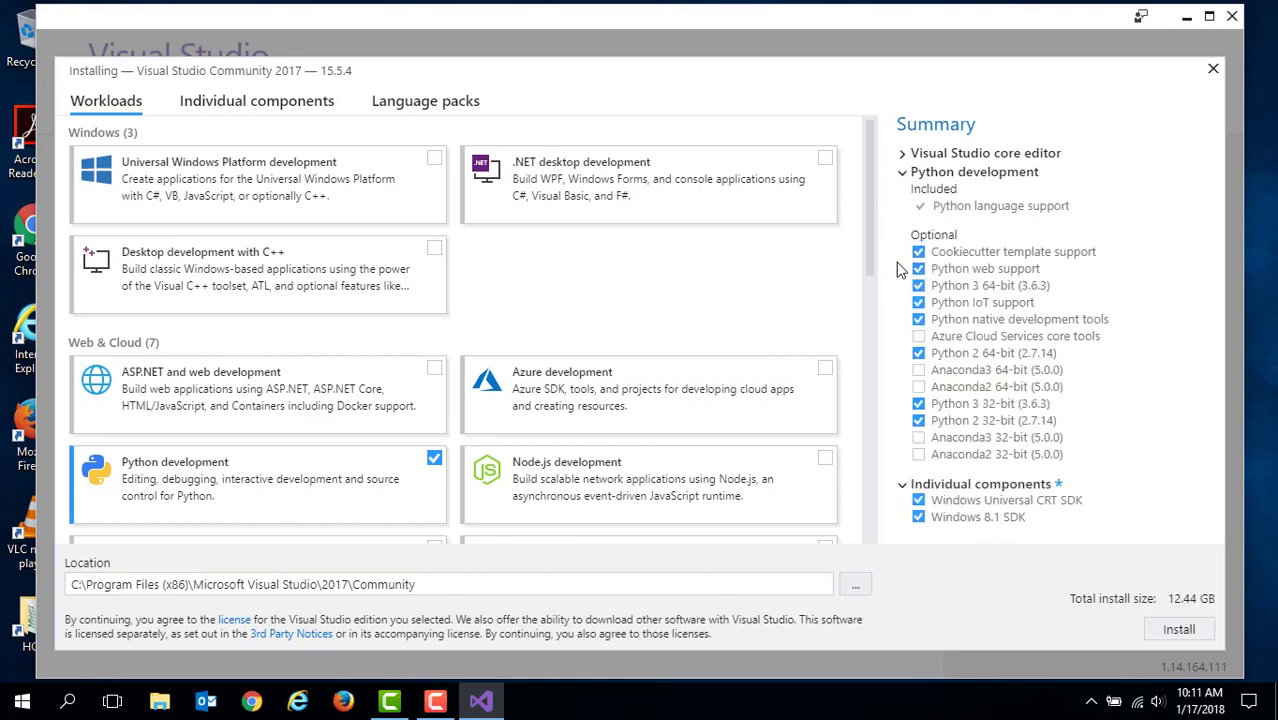
left_click(920, 454)
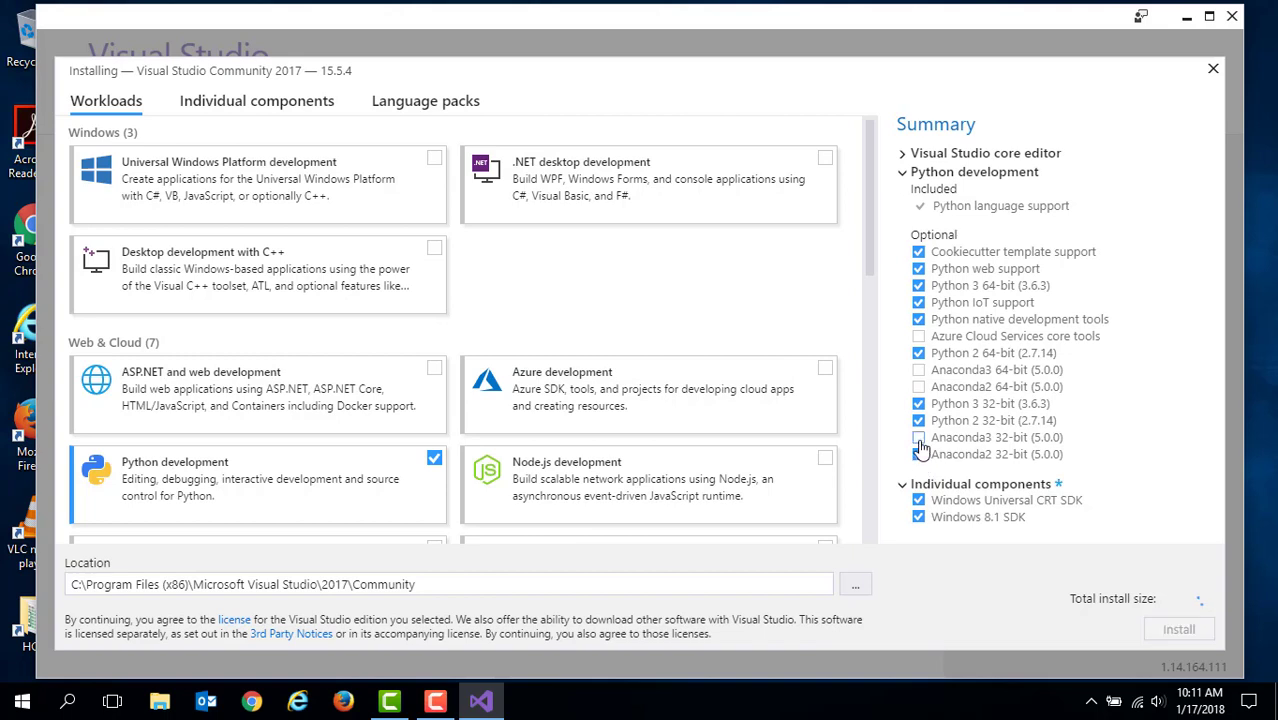
left_click(918, 386)
left_click(918, 369)
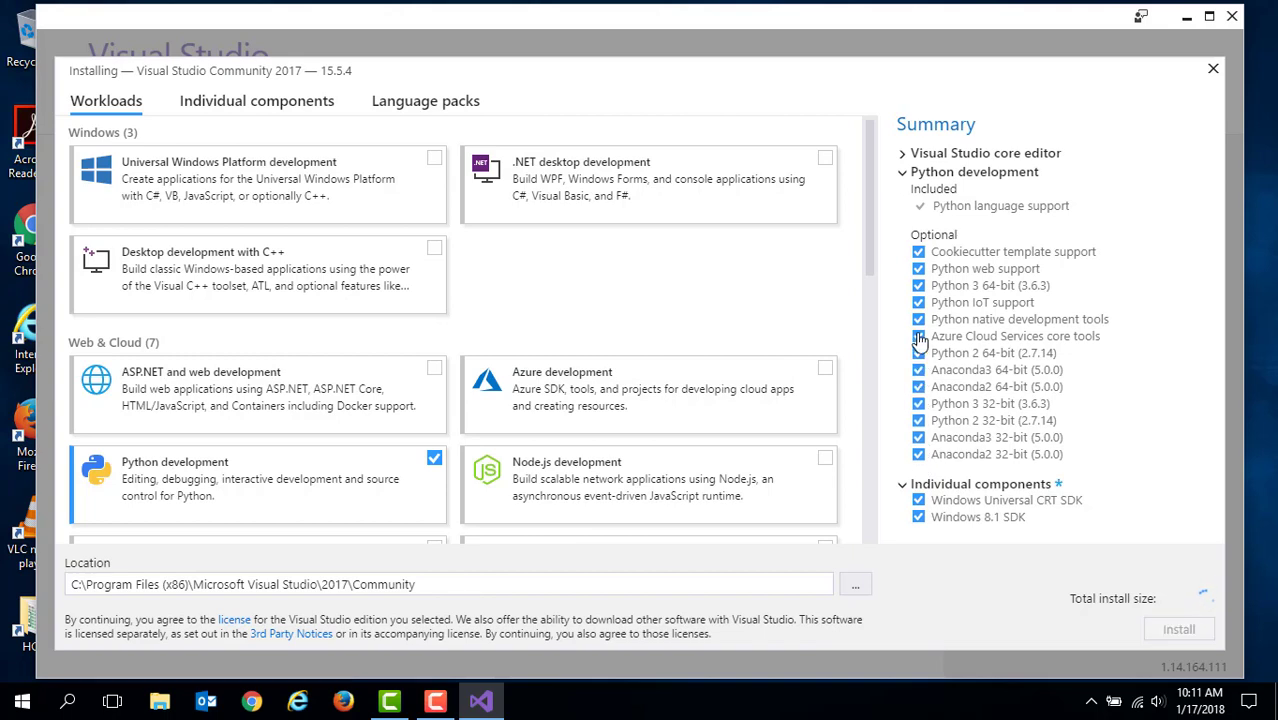
left_click(918, 337)
Step: Read the Visual Studio core editor description in the summary and look through the available workloads from Windows to Other Toolsets
left_click(903, 154)
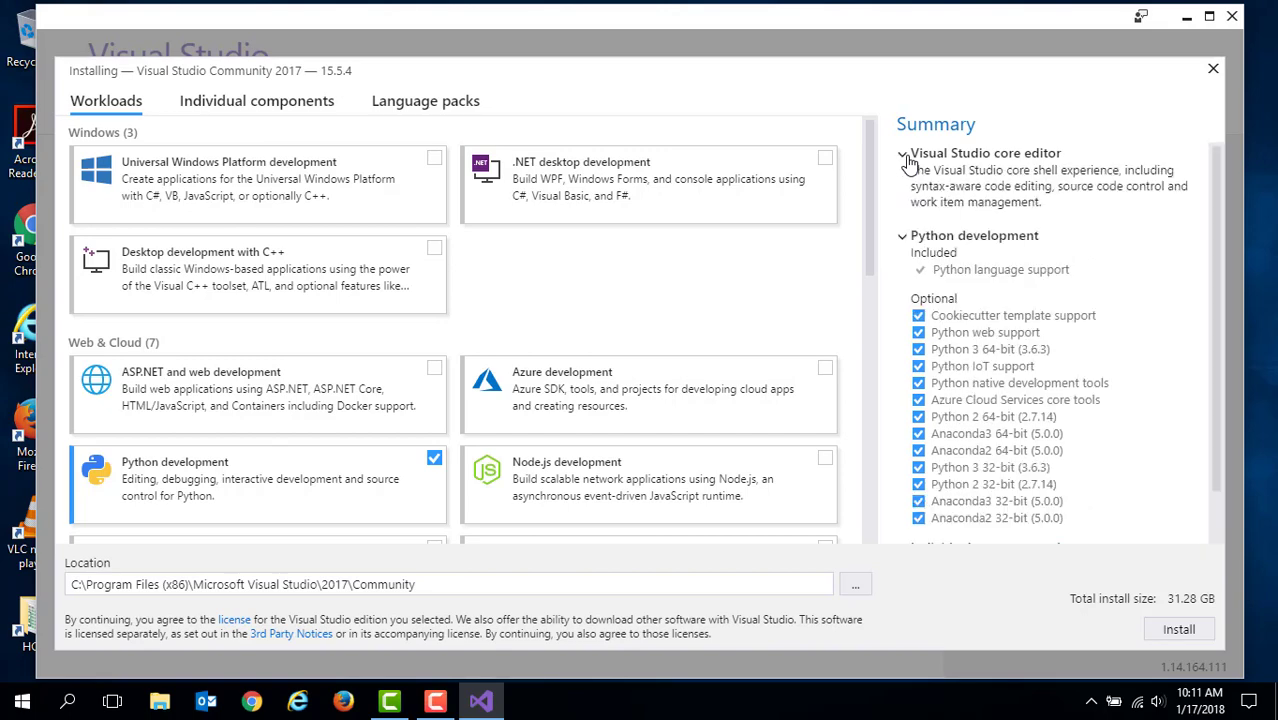
left_click(904, 156)
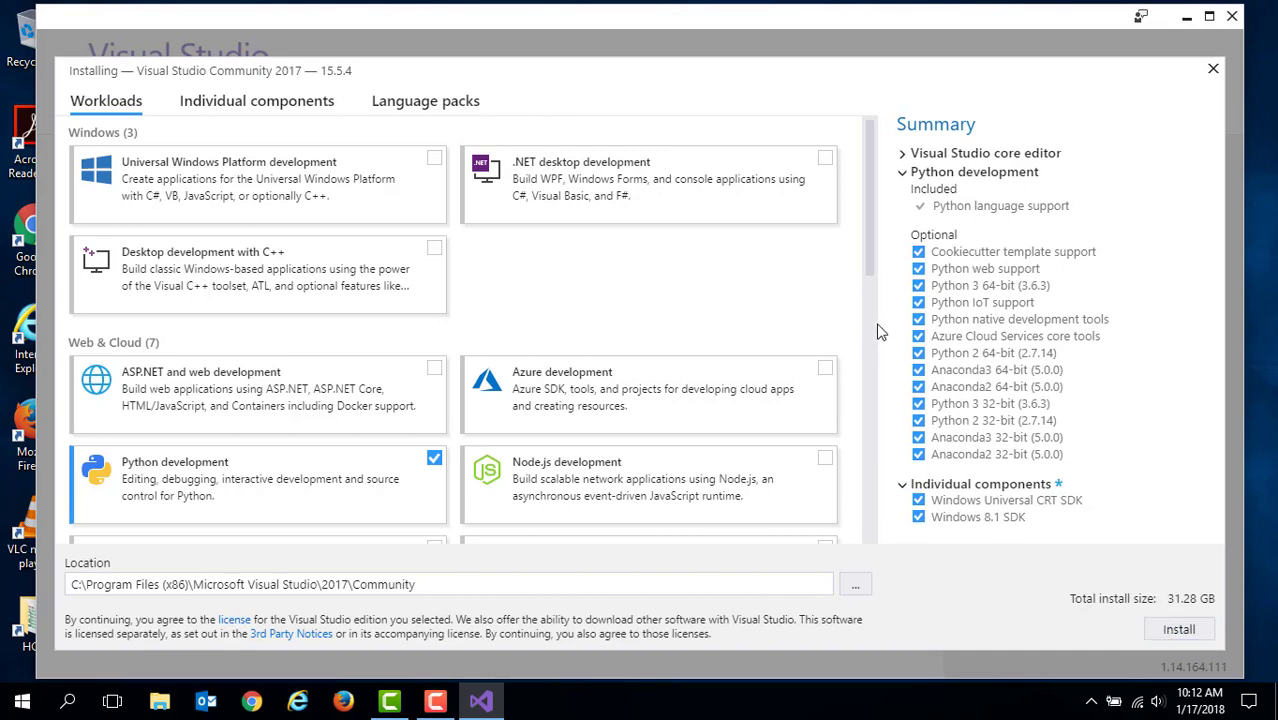
scroll(873, 371, "down", 3)
scroll(873, 380, "down", 4)
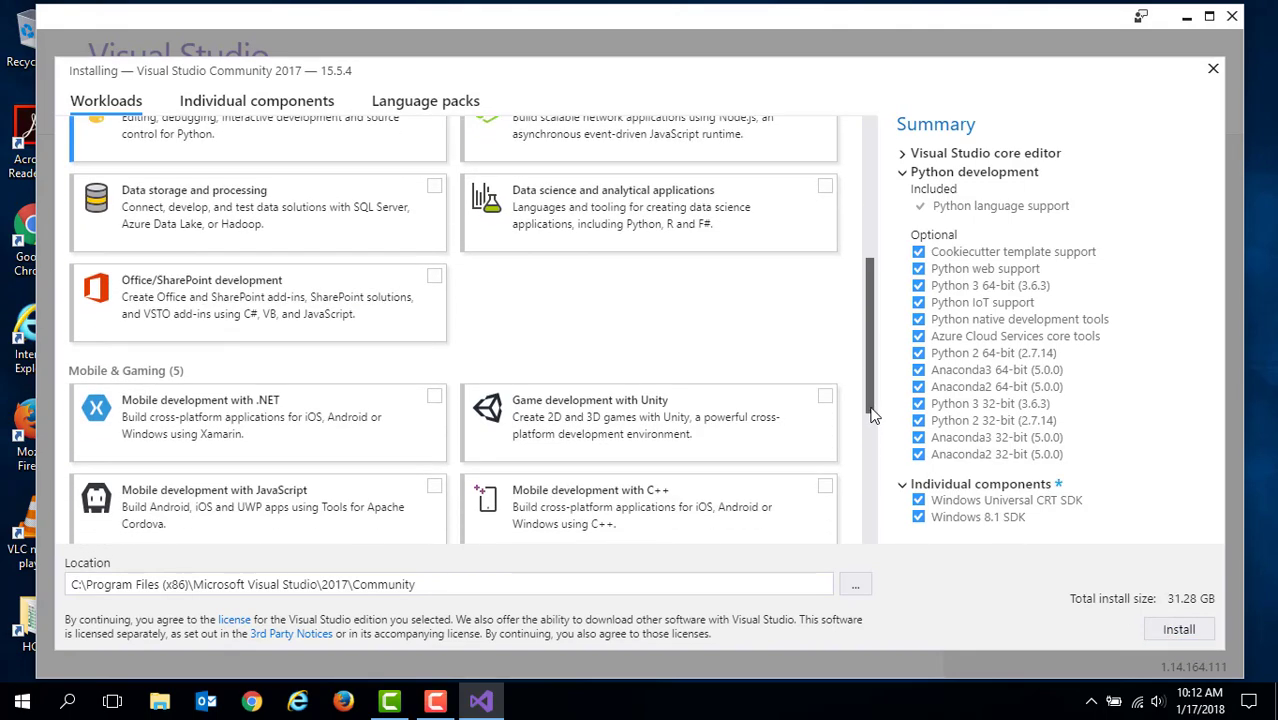
scroll(873, 414, "down", 4)
mouse_move(872, 499)
left_mouse_down()
mouse_move(875, 543)
mouse_move(866, 381)
mouse_move(870, 550)
mouse_move(873, 476)
left_mouse_up()
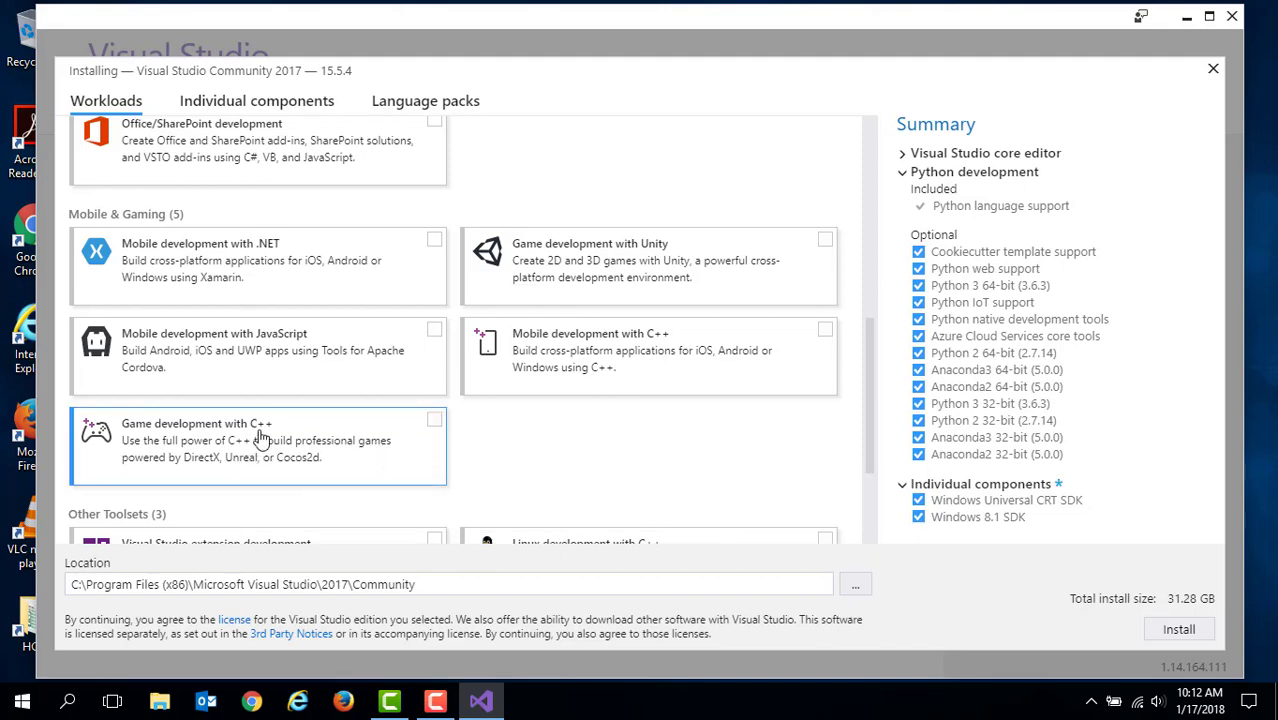
scroll(267, 293, "up", 1)
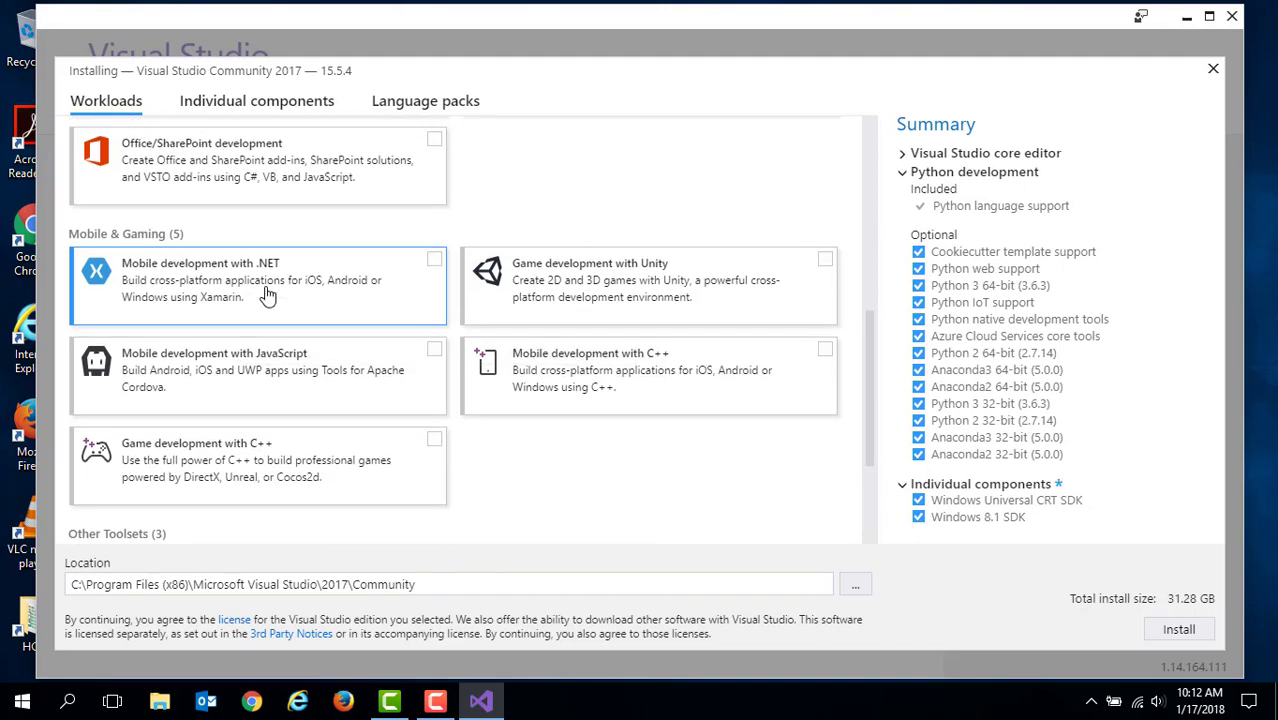
scroll(267, 293, "up", 5)
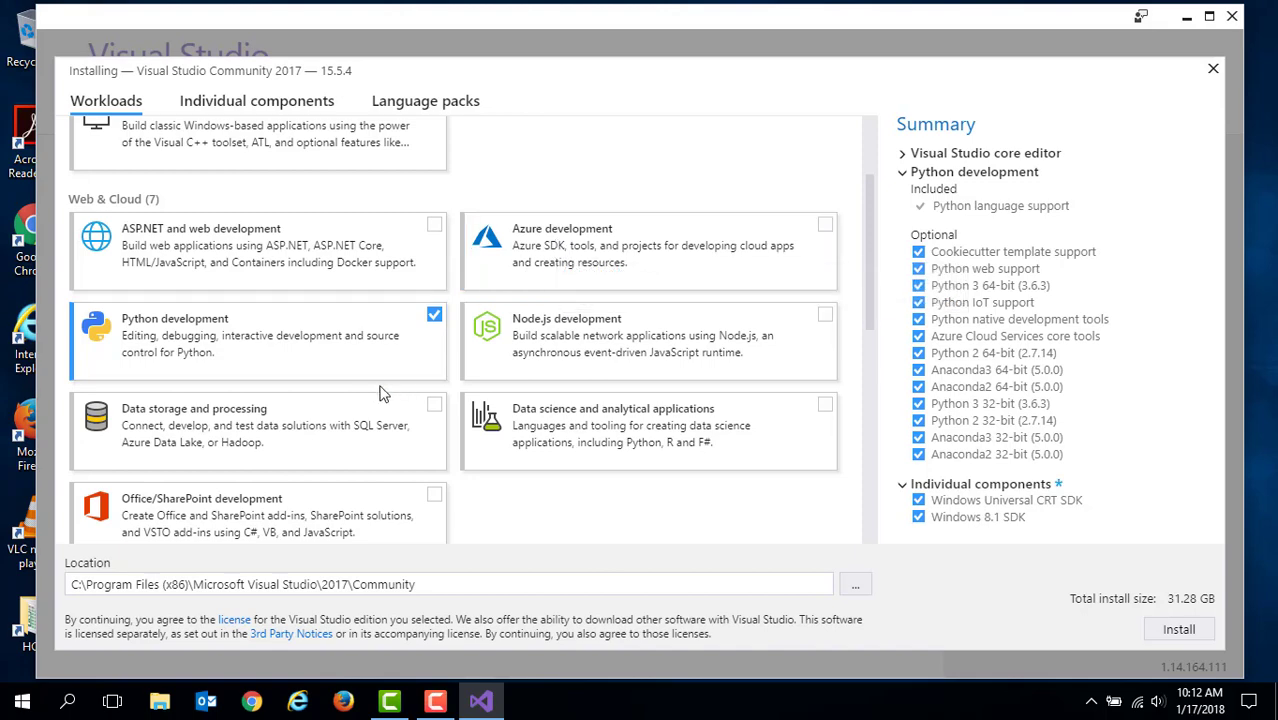
scroll(448, 456, "down", 1)
scroll(362, 377, "up", 3)
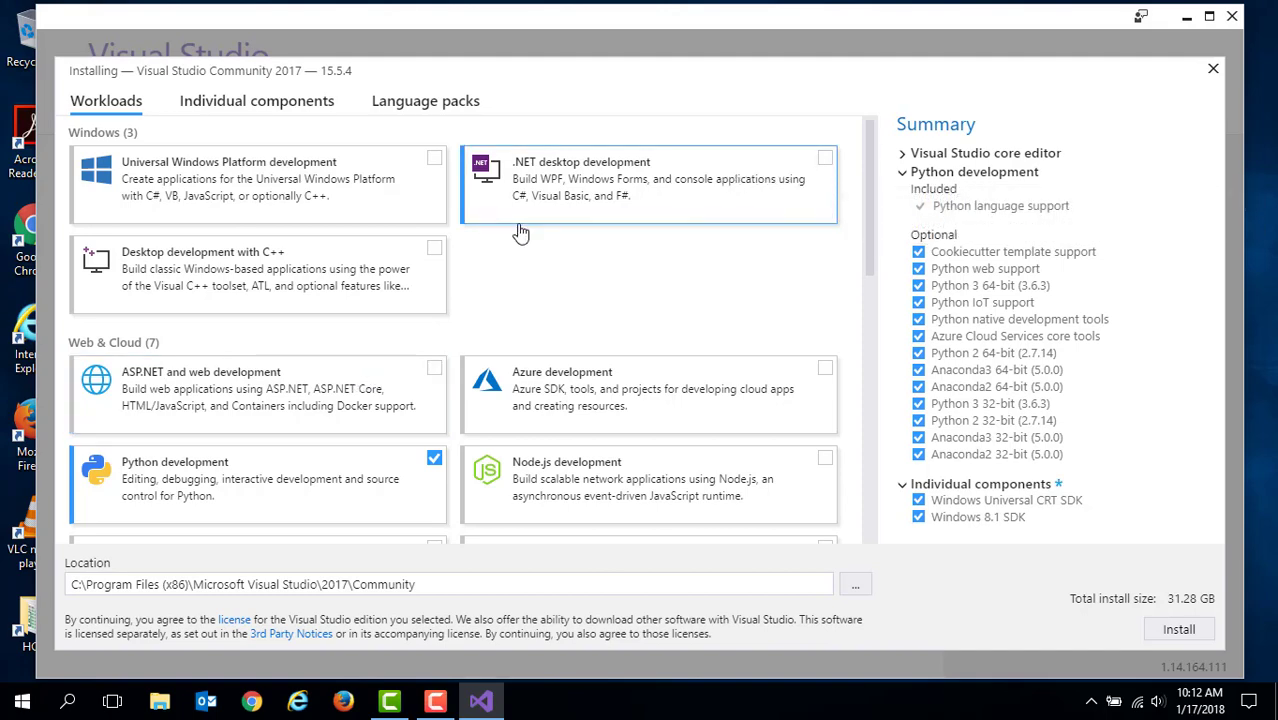
scroll(422, 392, "down", 5)
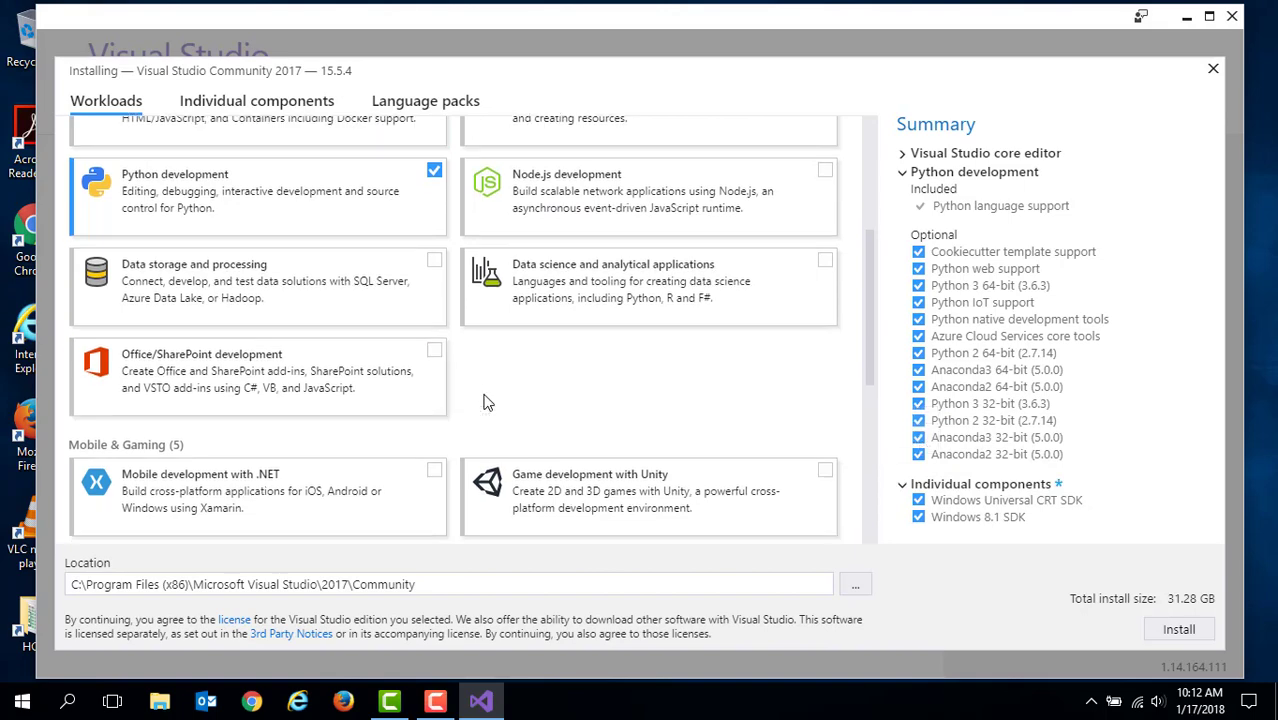
scroll(485, 400, "down", 2)
scroll(487, 420, "down", 2)
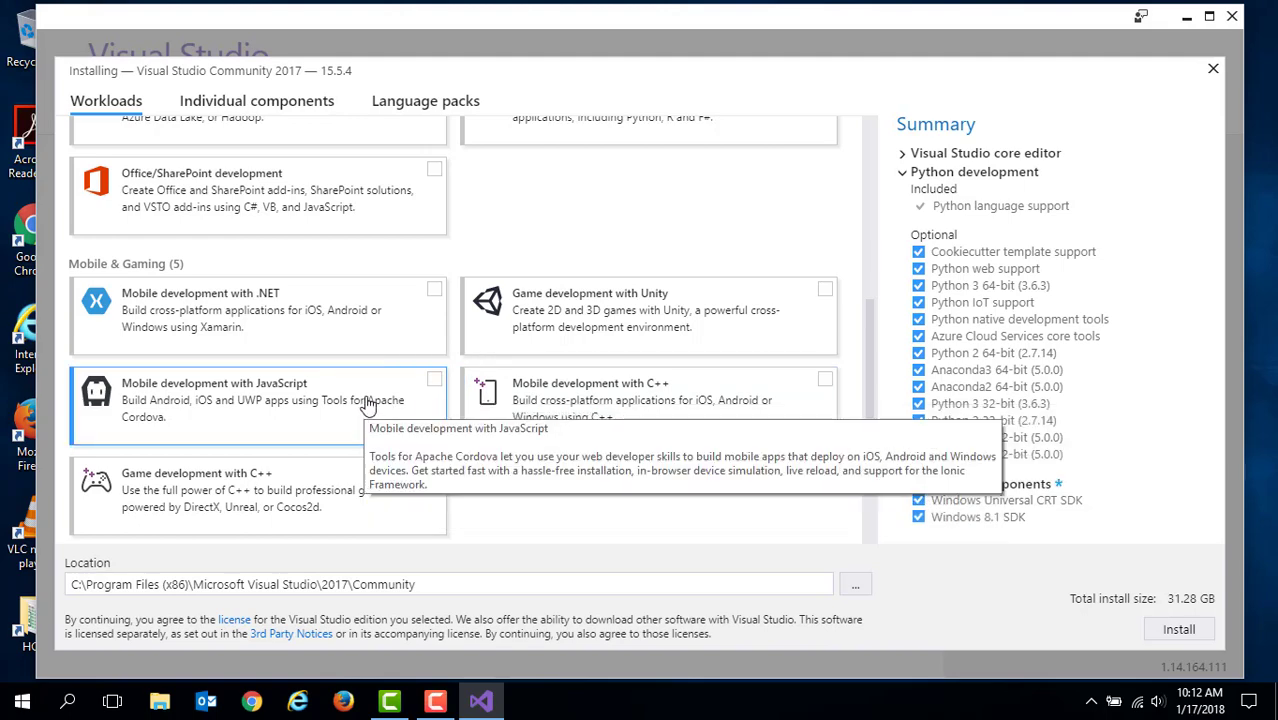
Step: Add the Mobile development with .NET workload with its default components, trying out Mobile development with JavaScript and deselecting it again
left_click(434, 292)
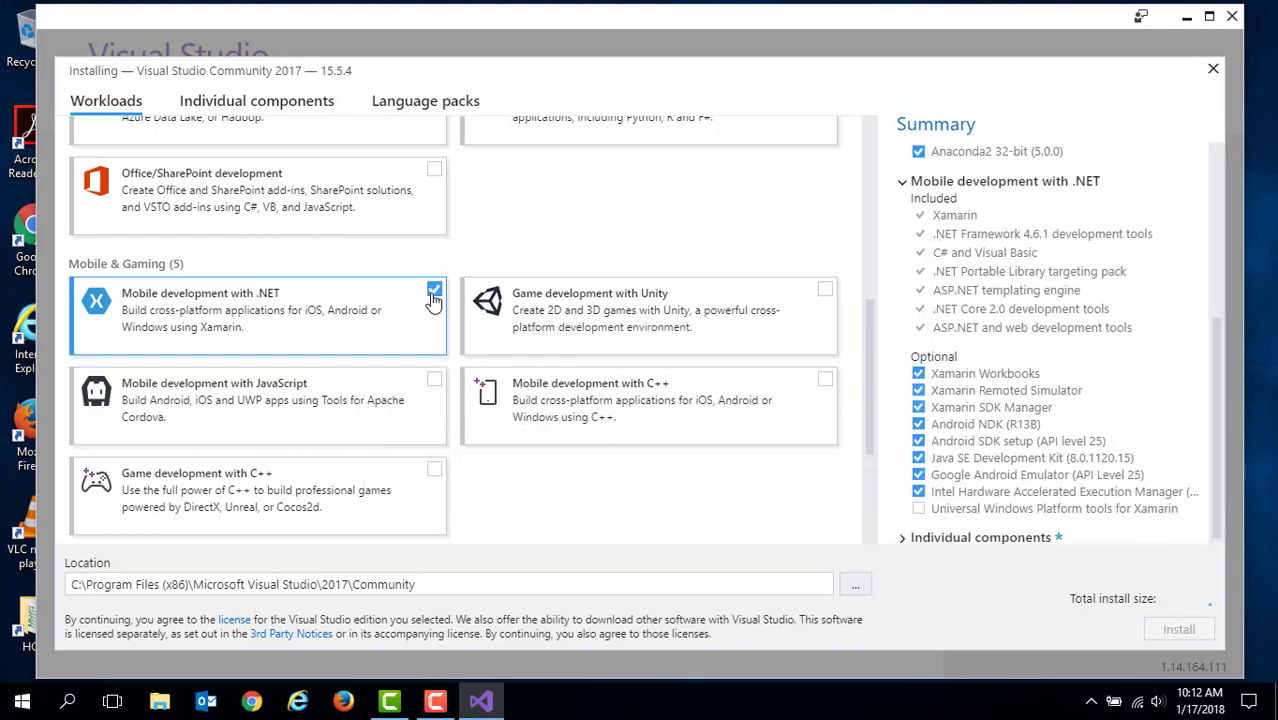
left_click(433, 382)
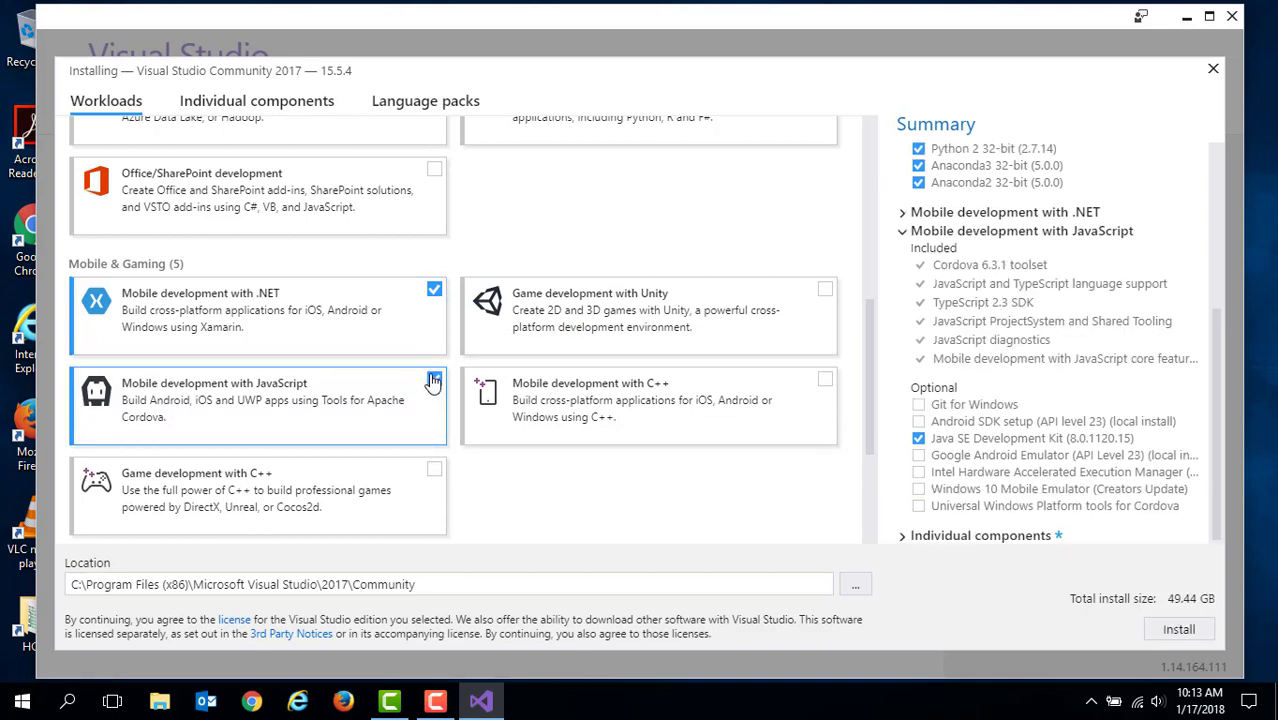
left_click(433, 382)
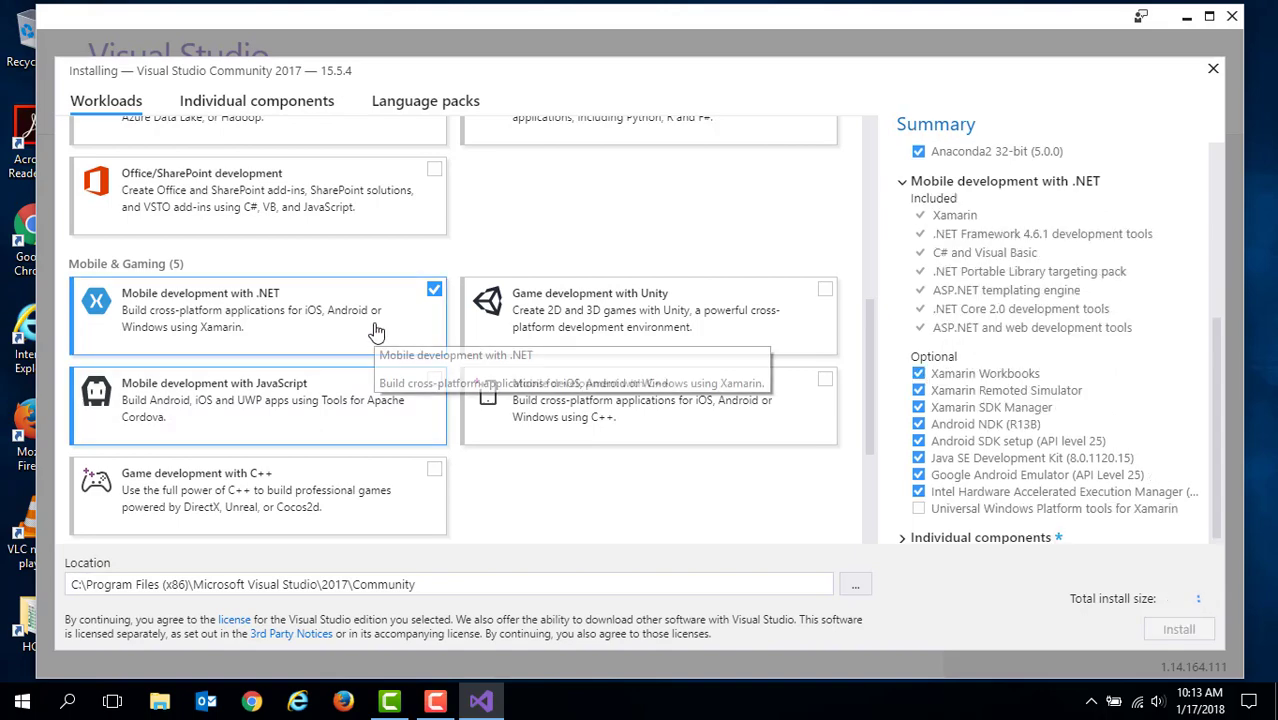
left_click(371, 334)
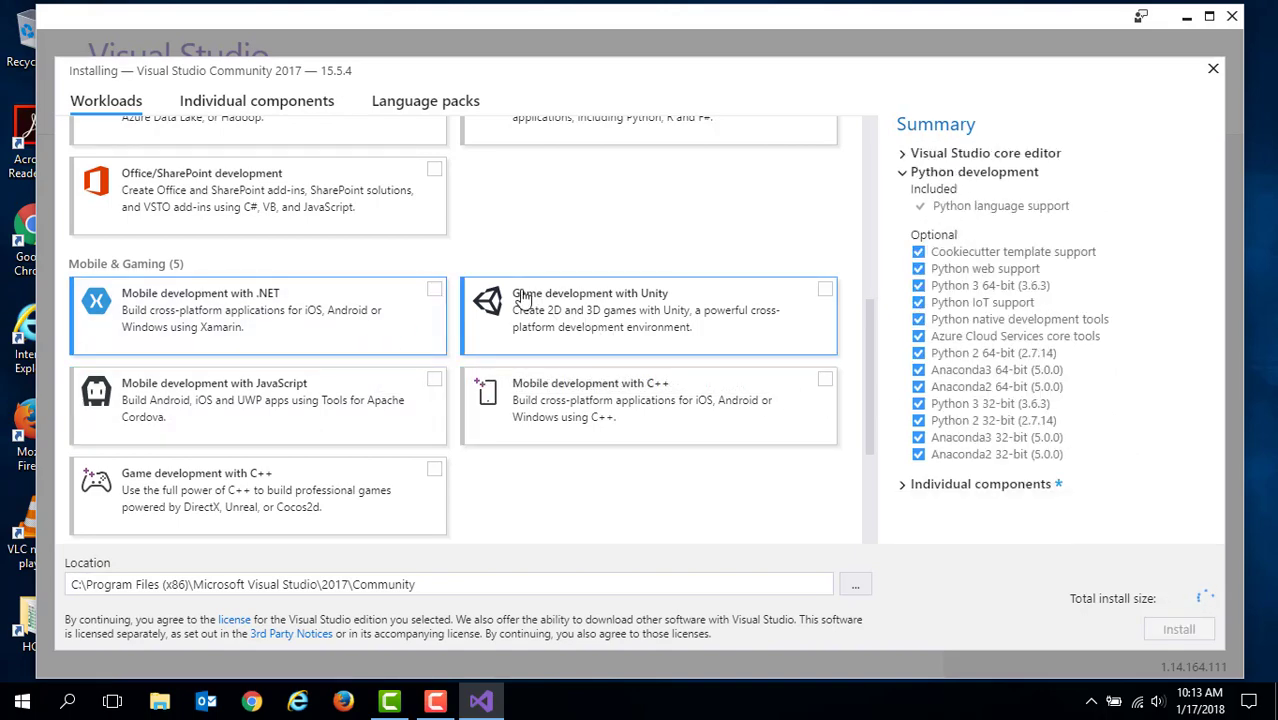
key("space")
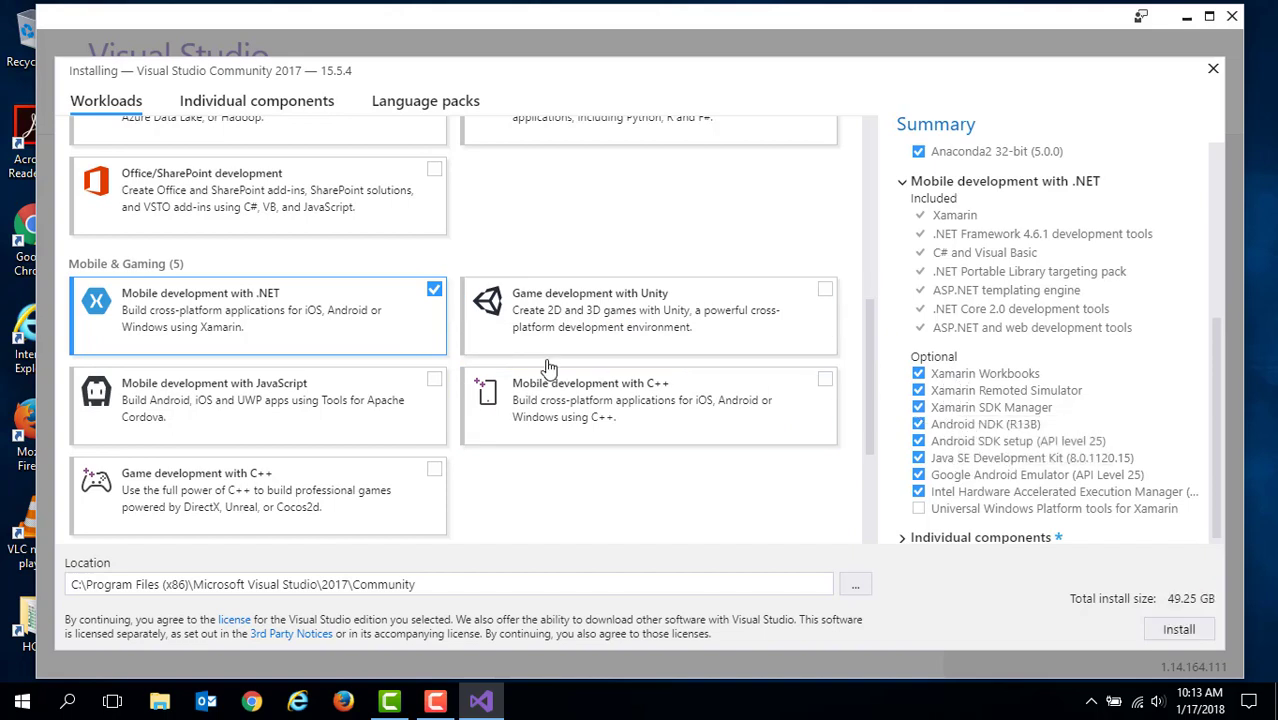
Step: Add the Game development with C++ and Visual Studio extension development workloads, and review the installation summary from its beginning
mouse_move(972, 480)
mouse_move(957, 416)
scroll(628, 512, "down", 5)
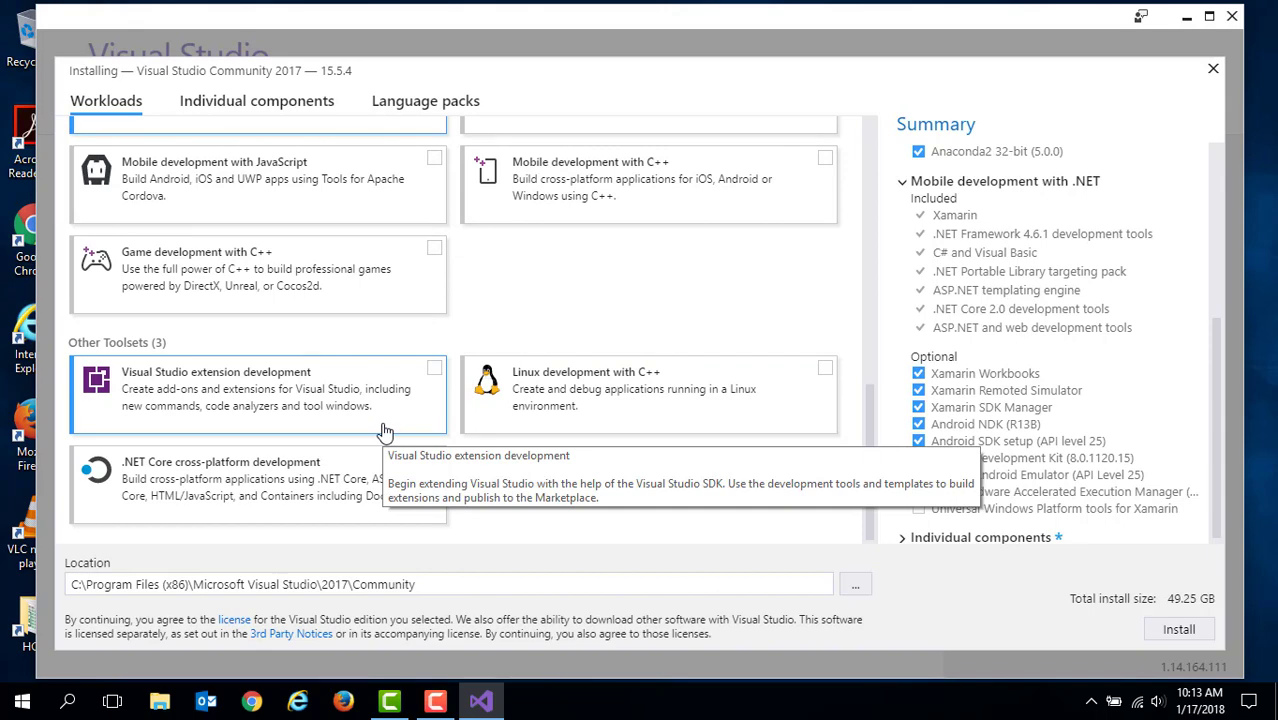
scroll(446, 434, "up", 2)
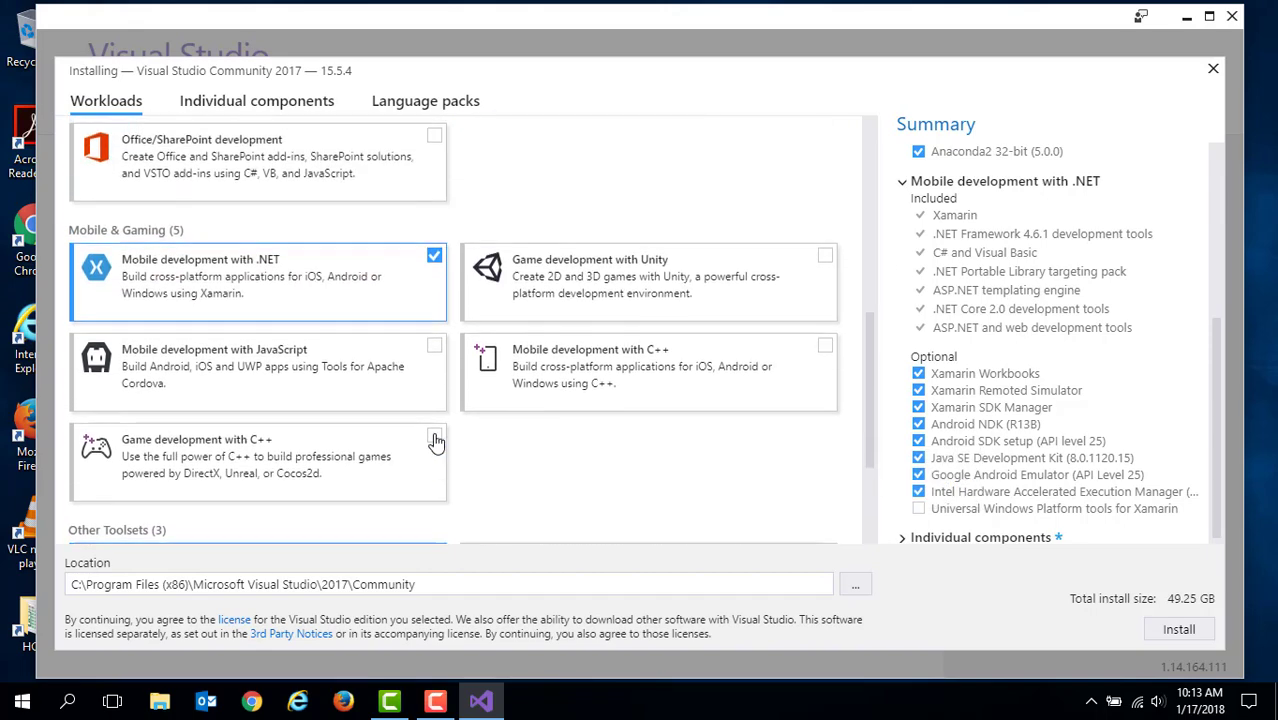
scroll(565, 448, "up", 5)
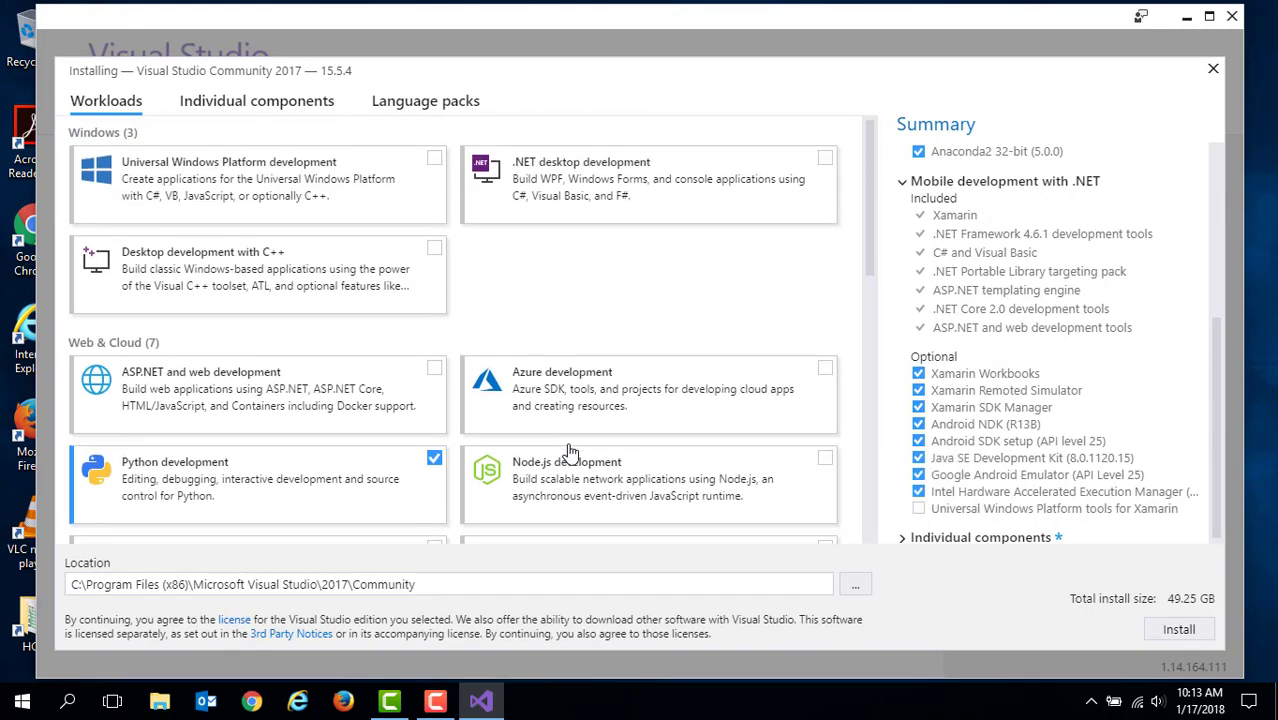
scroll(567, 450, "down", 7)
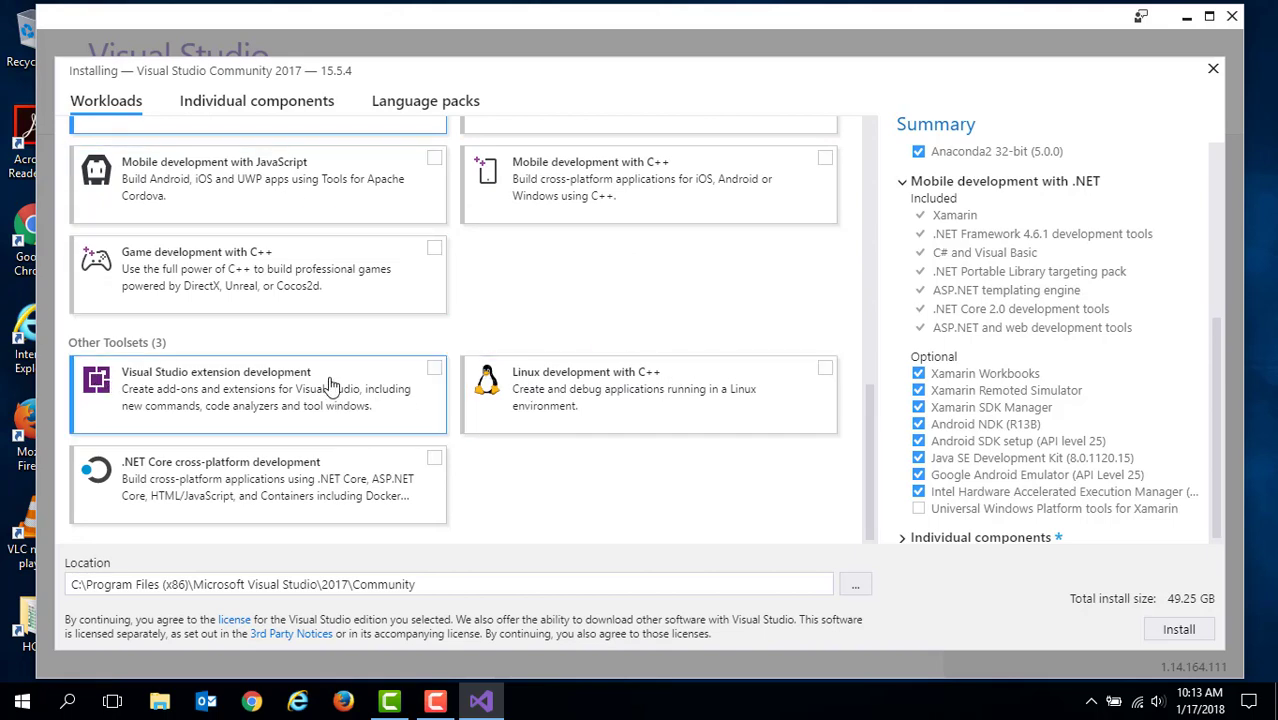
left_click(296, 279)
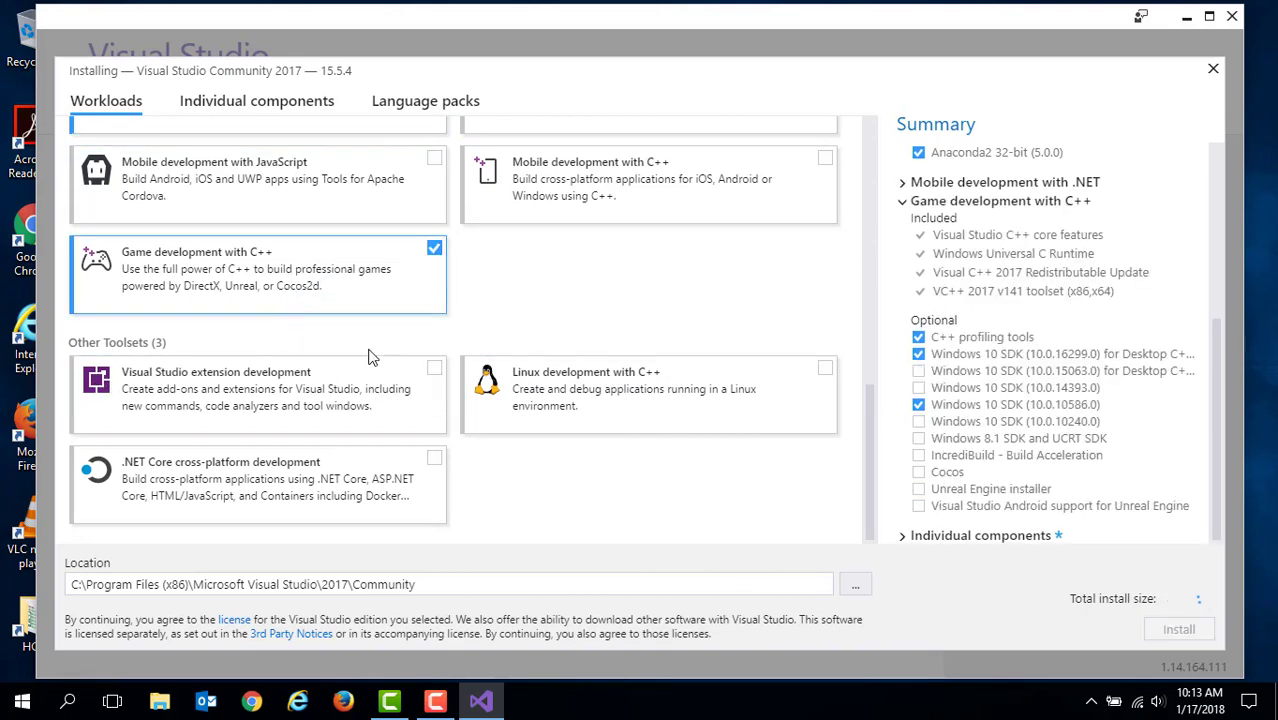
left_click(185, 428)
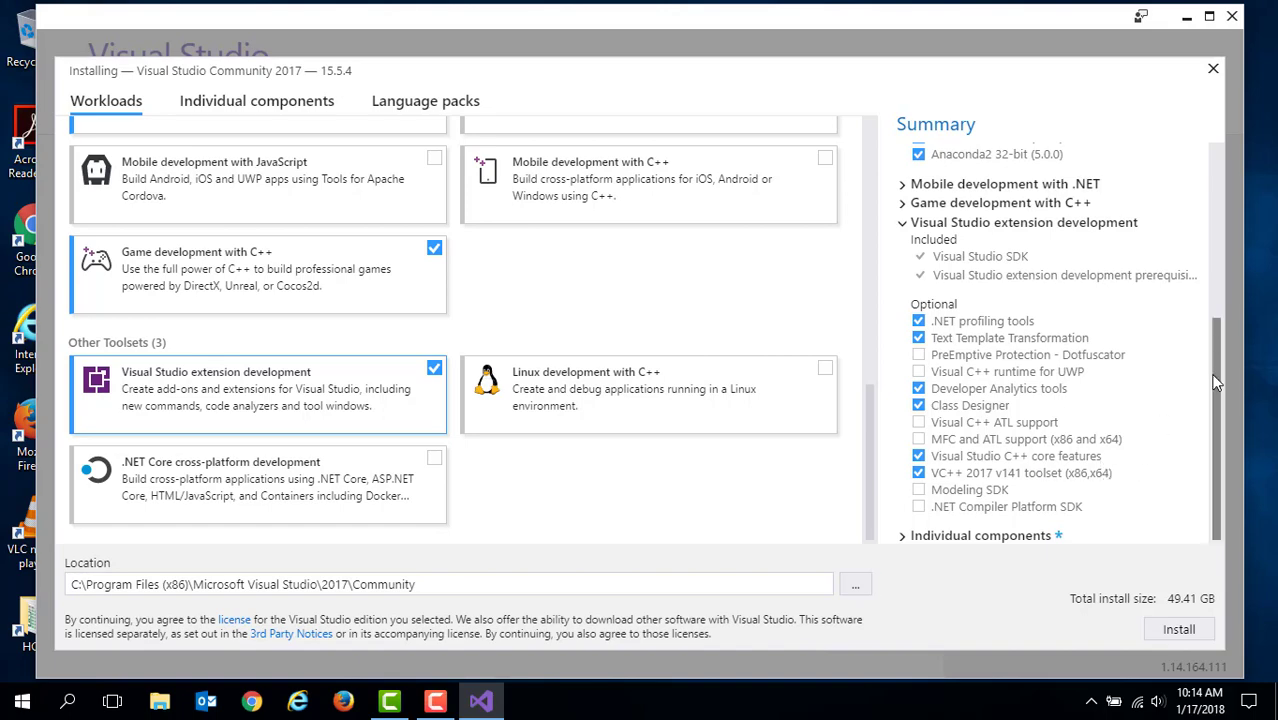
left_click_drag(1217, 372, 1206, 181)
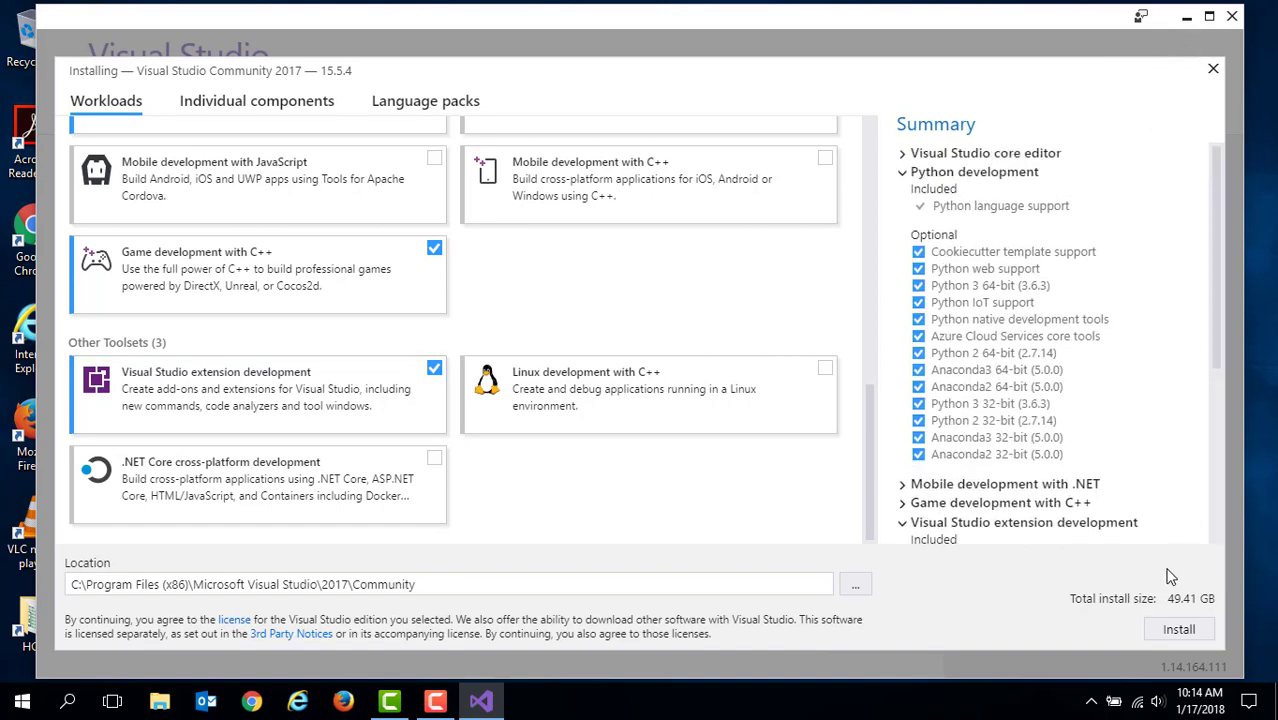